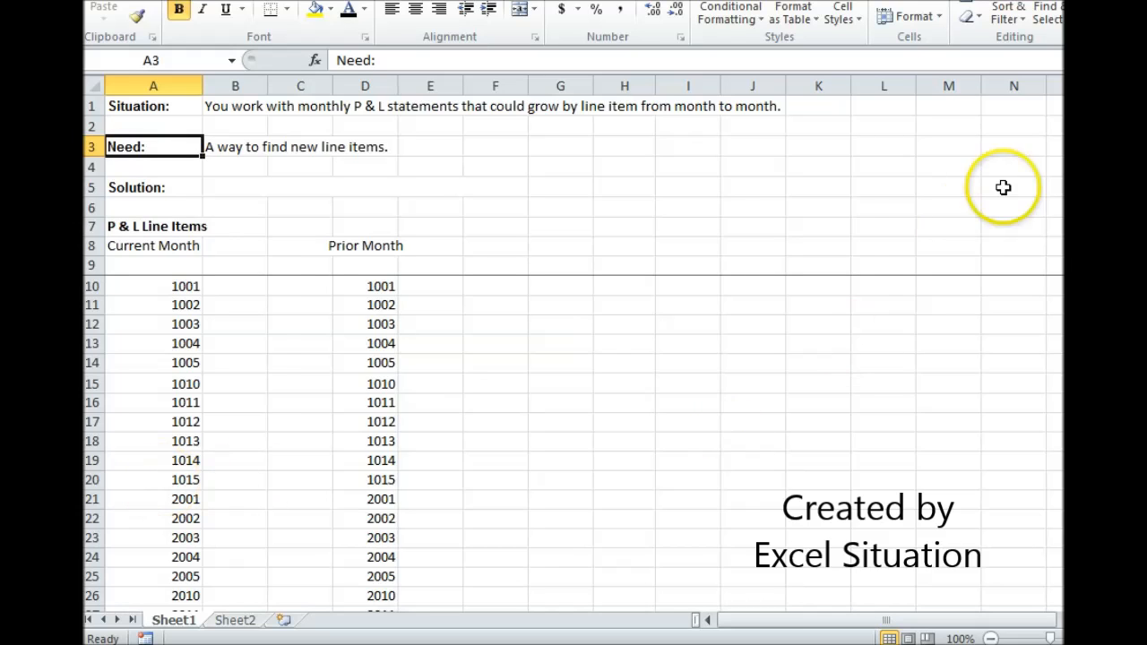
# Enter =MATCH(A10,$D$10:$D$354,0) in B10 to look up the first current-month line item in the prior-month list
pyautogui.moveTo(1072, 112); pyautogui.dragTo(1071, 573)
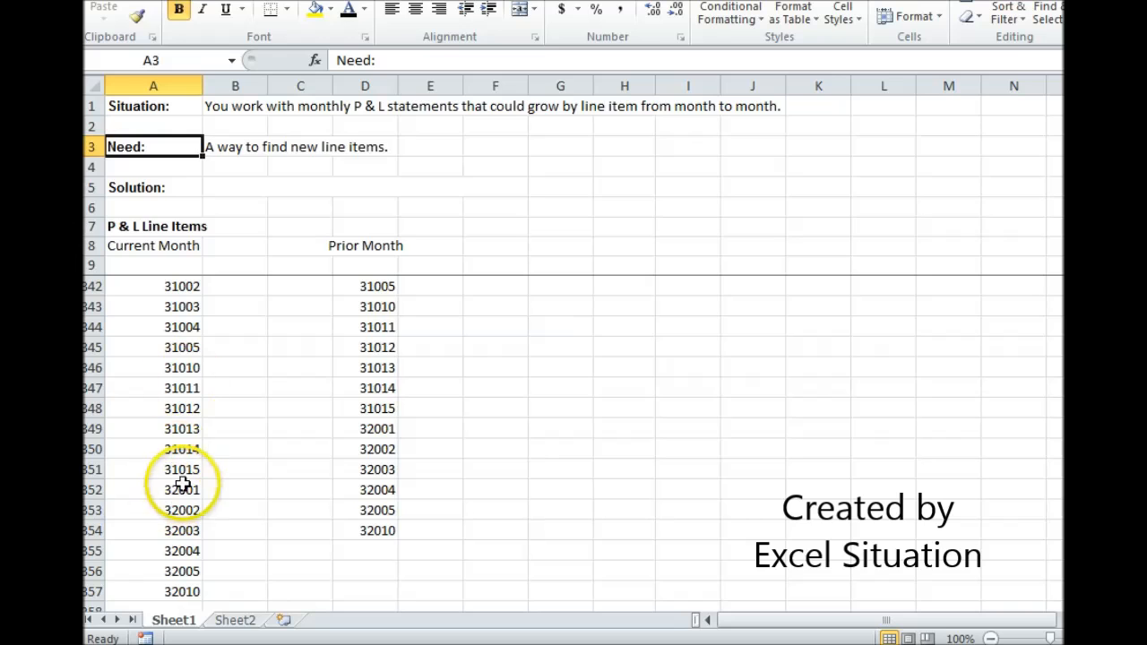
pyautogui.moveTo(1071, 583); pyautogui.dragTo(1070, 130)
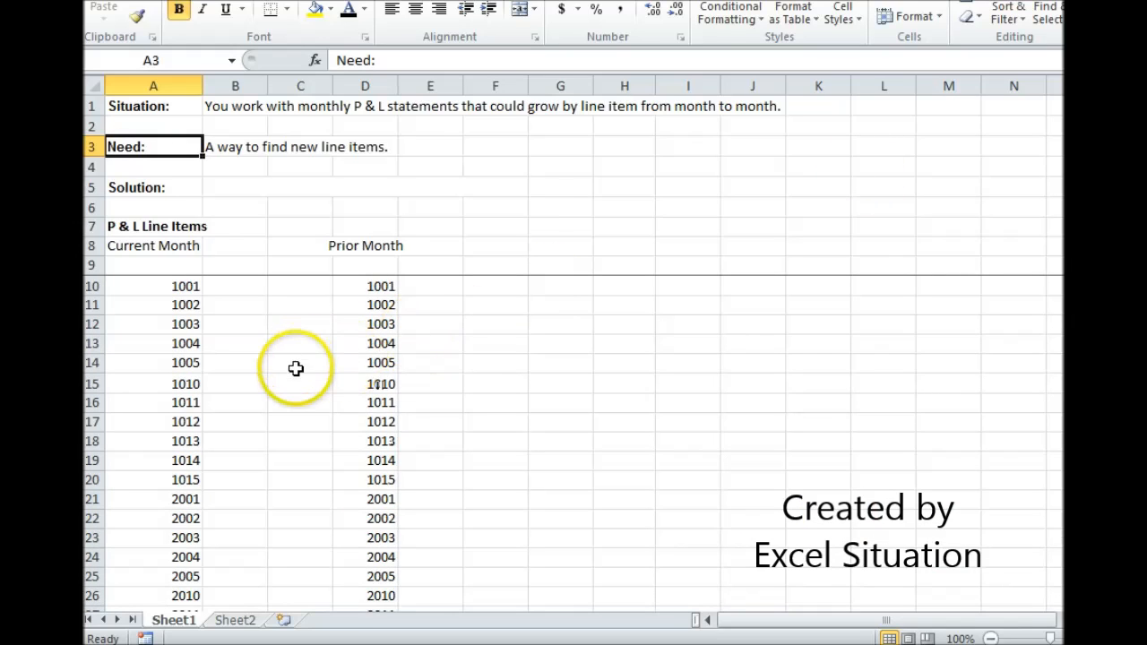
pyautogui.click(240, 292)
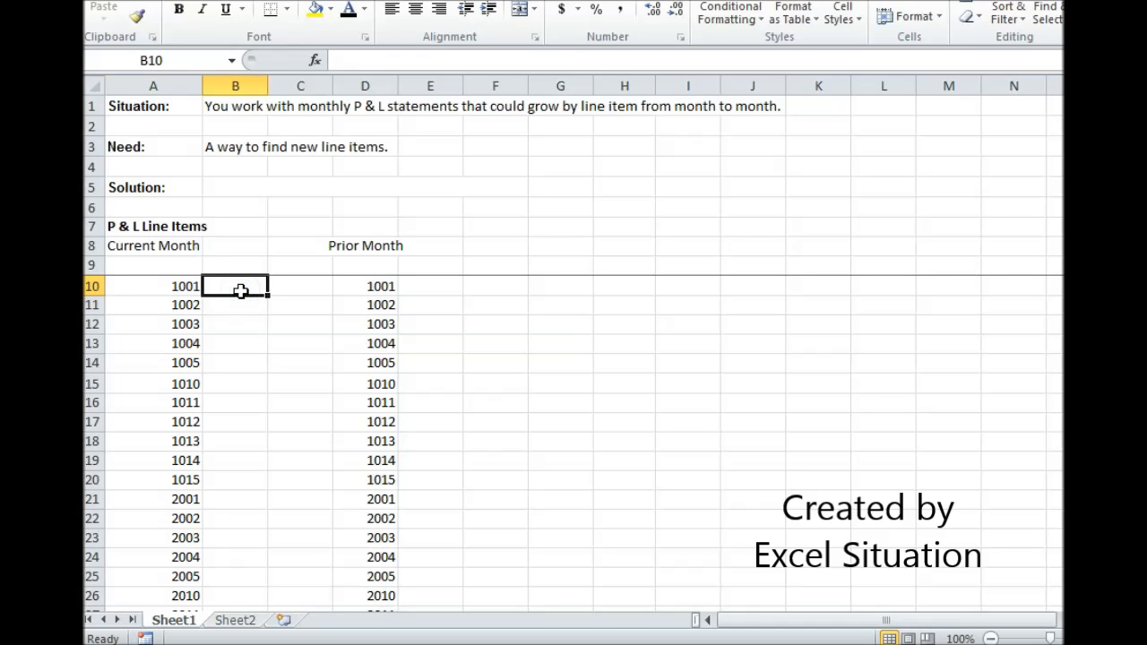
pyautogui.write('=MATCH(')
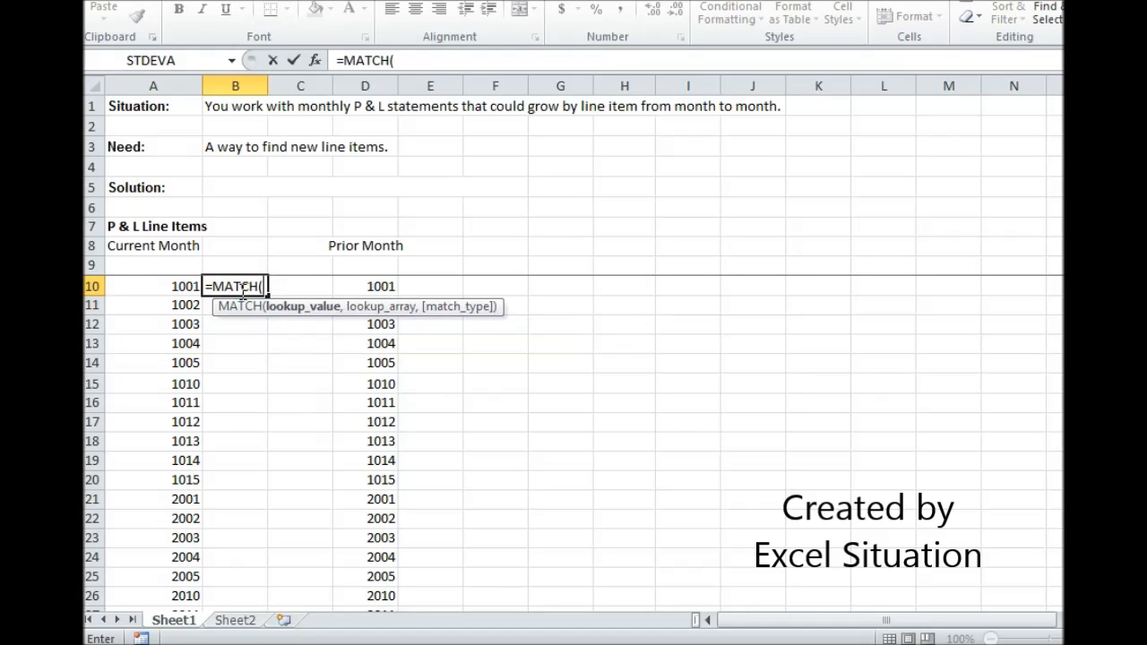
pyautogui.click(155, 286)
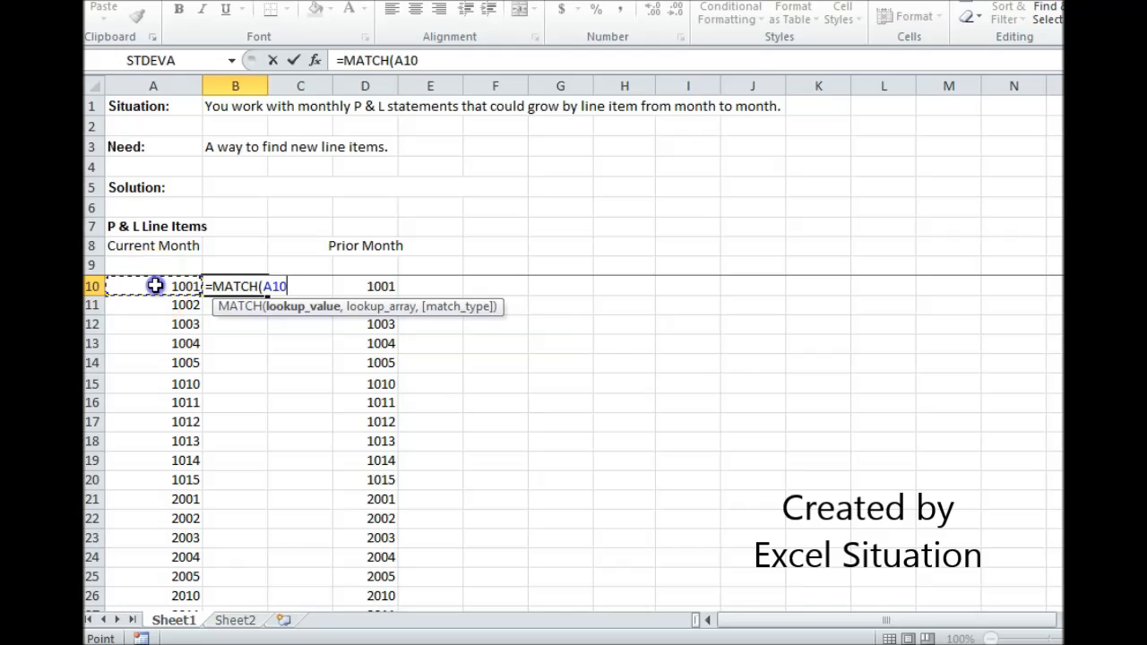
pyautogui.write(',')
pyautogui.moveTo(374, 286); pyautogui.dragTo(358, 595)
pyautogui.moveTo(431, 60); pyautogui.dragTo(465, 60)
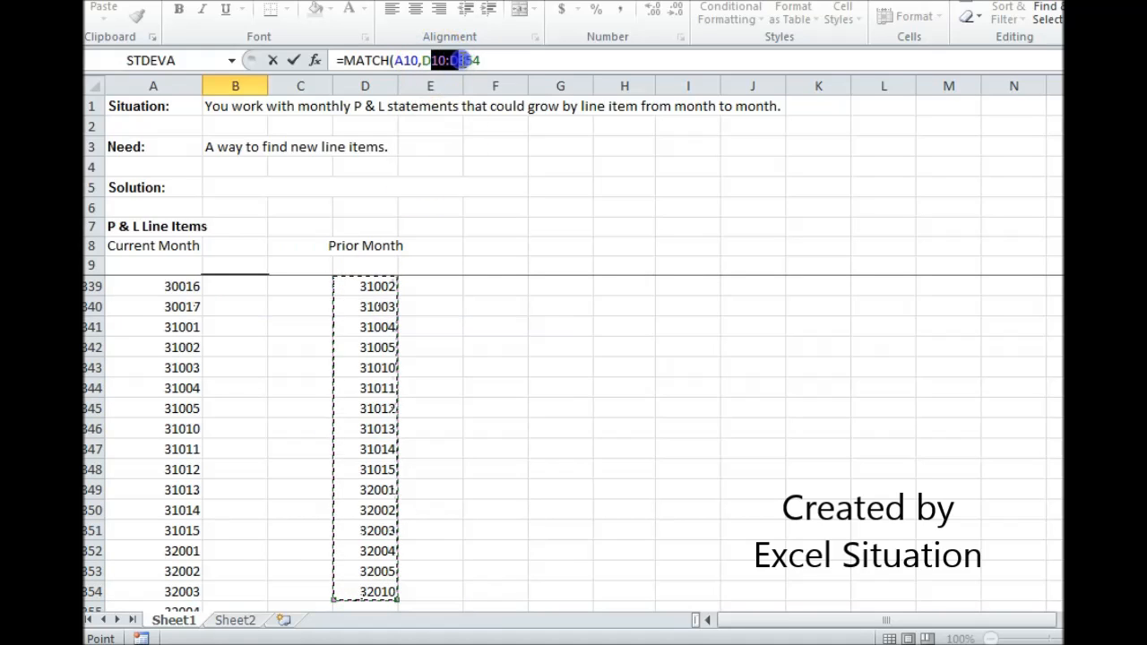
pyautogui.click(529, 57)
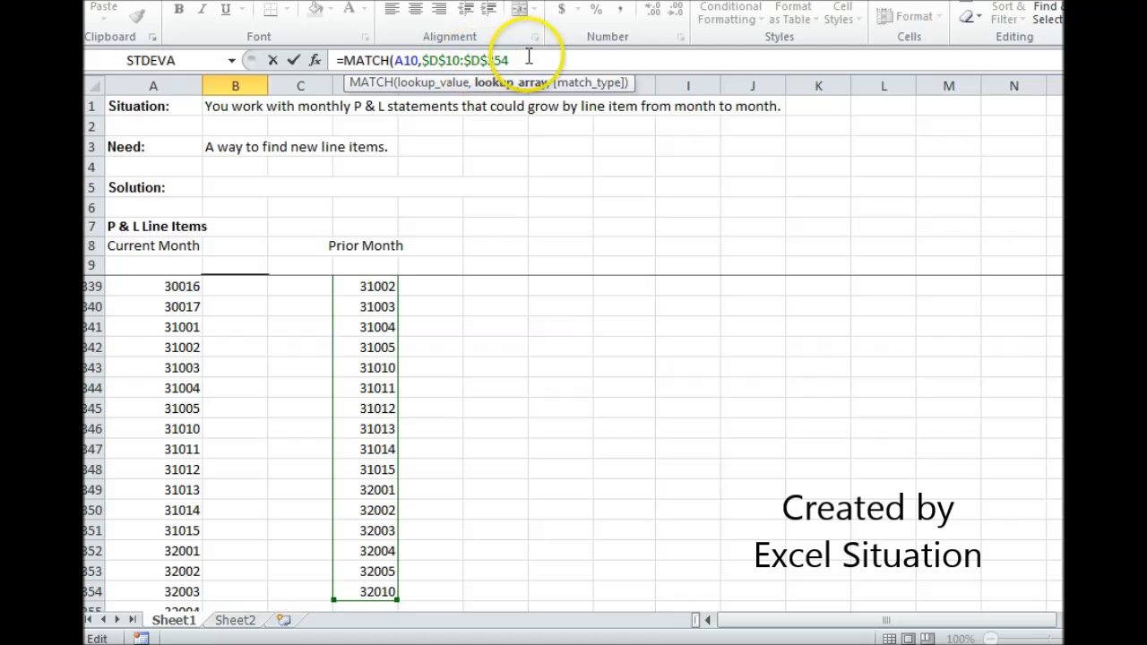
pyautogui.write(',0')
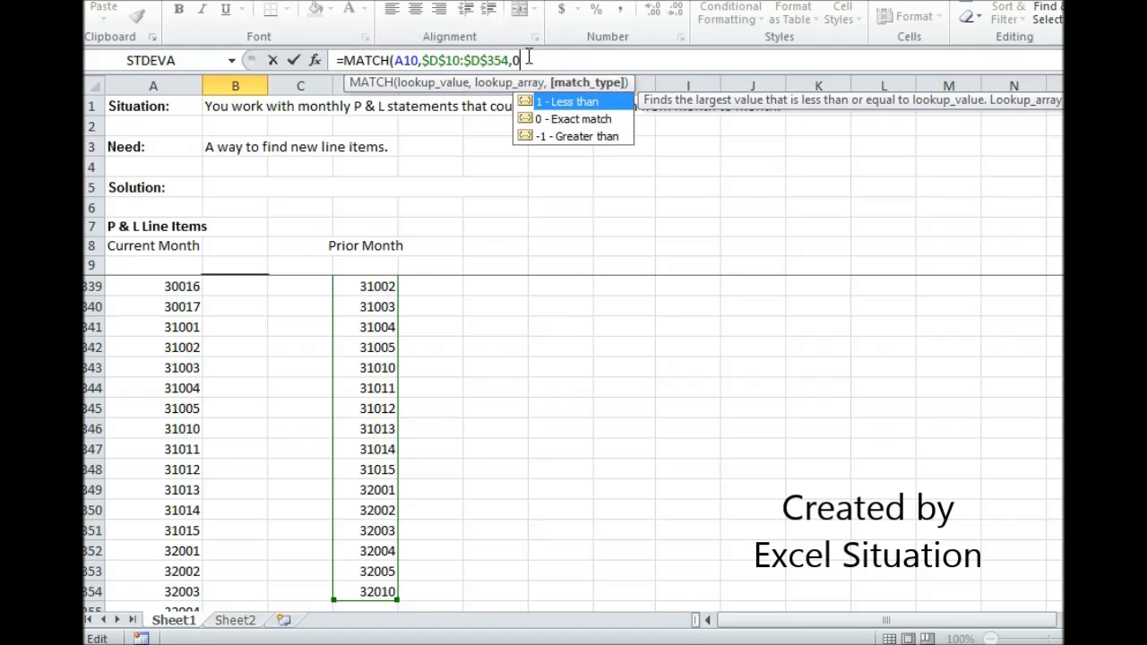
pyautogui.press('Return')
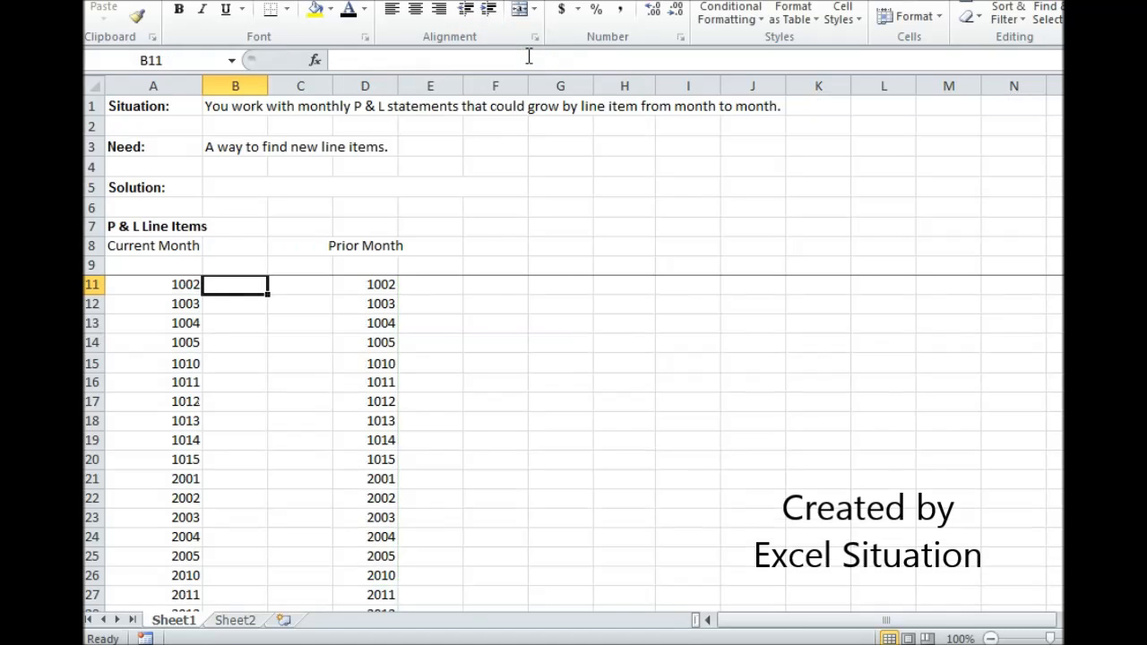
# Copy the MATCH formula from B10 down through B14
pyautogui.scroll(1, 238, 371)
pyautogui.click(247, 284)
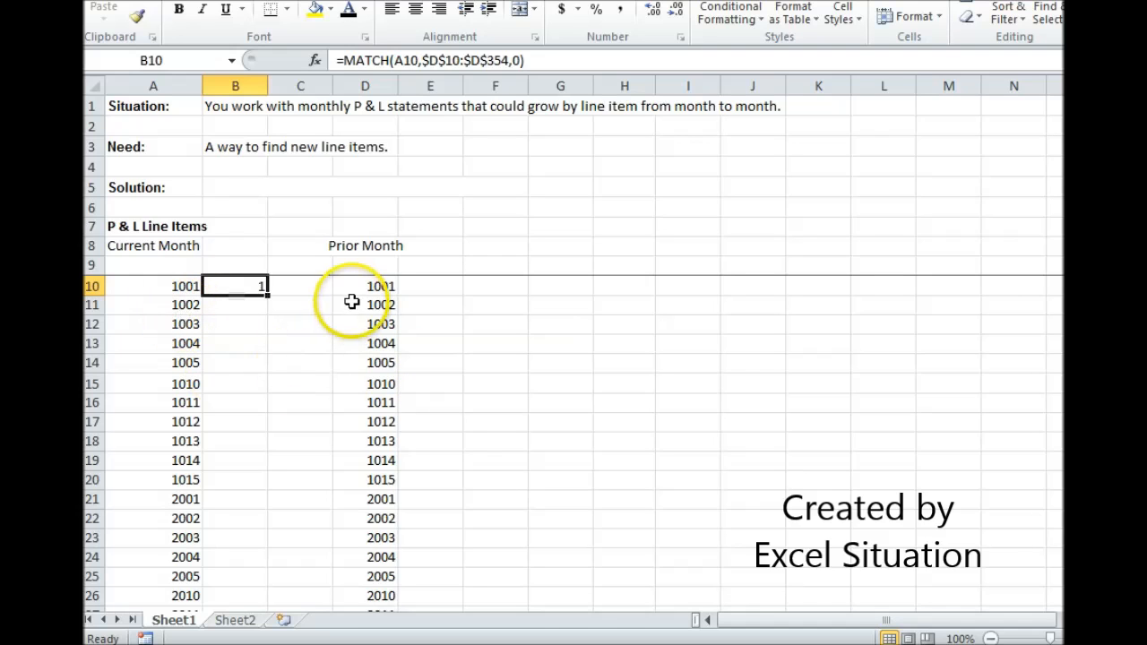
pyautogui.moveTo(266, 295); pyautogui.dragTo(265, 369)
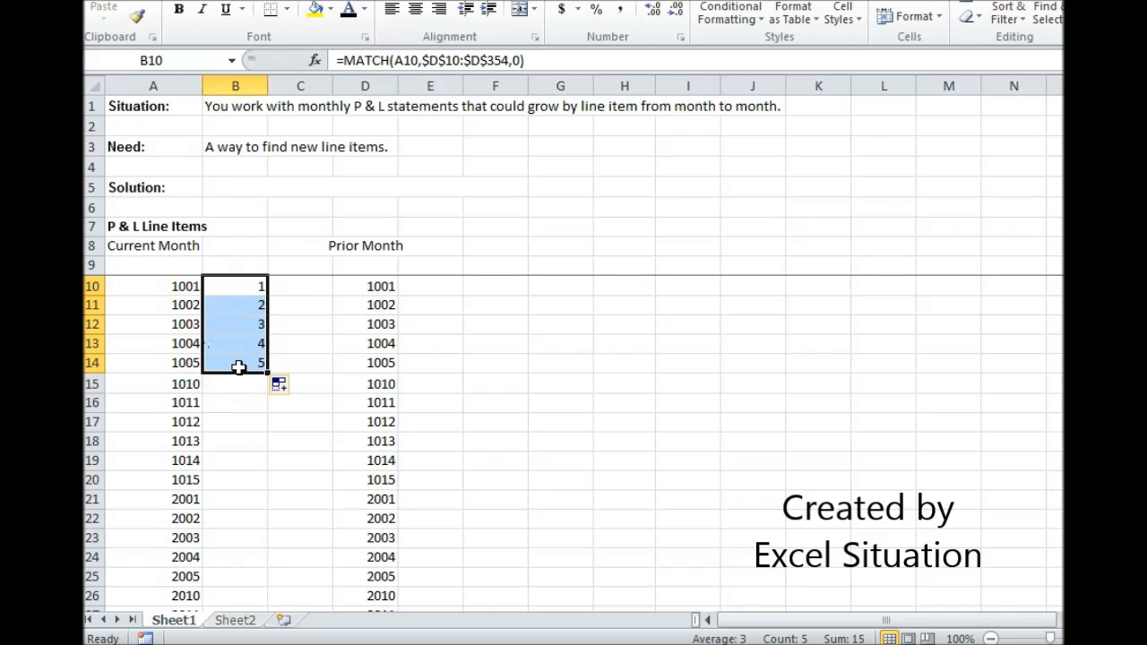
# Wrap the formula in B10 in ISNUMBER so it reads =ISNUMBER(MATCH(A10,$D$10:$D$354,0))
pyautogui.click(238, 287)
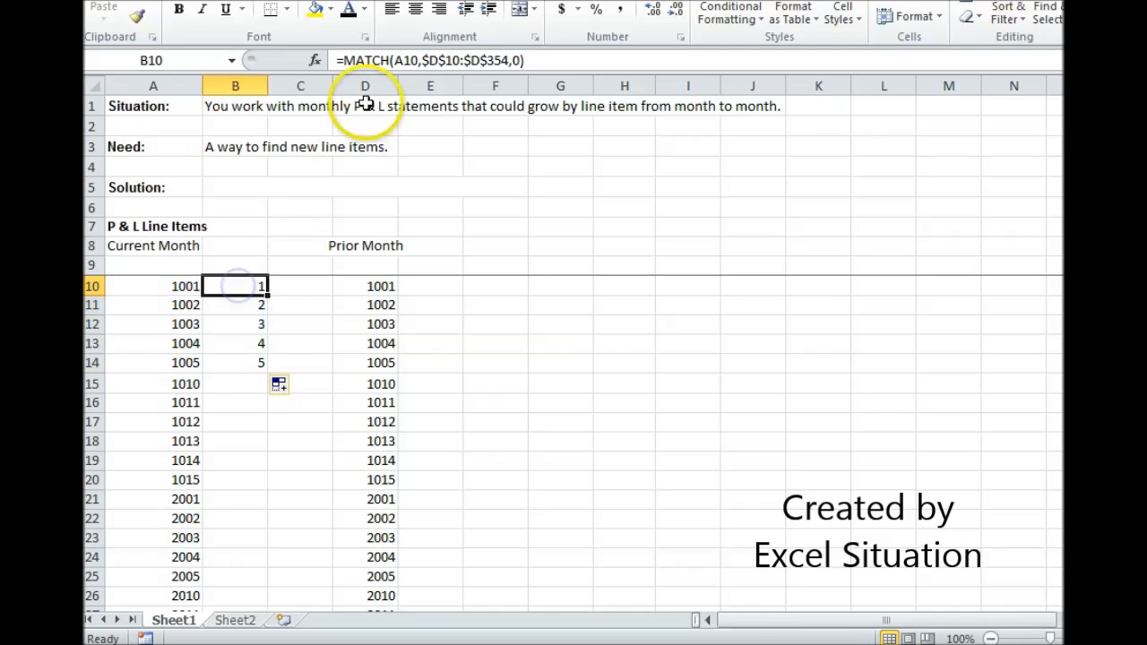
pyautogui.click(342, 60)
pyautogui.write('ISNUMBER(')
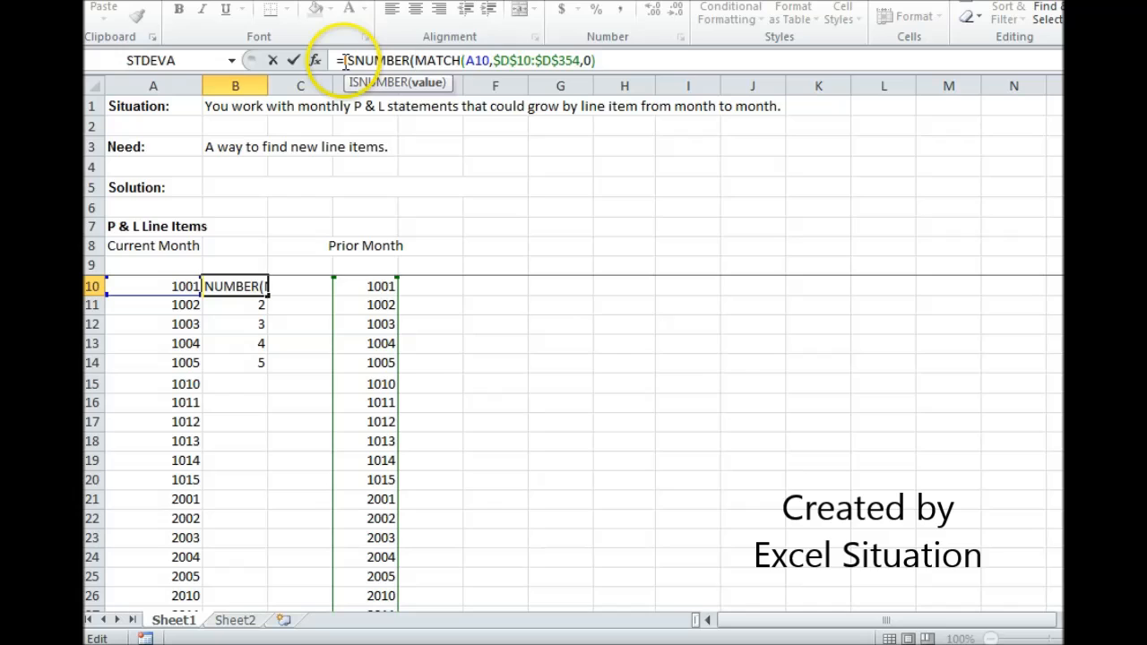
pyautogui.click(609, 60)
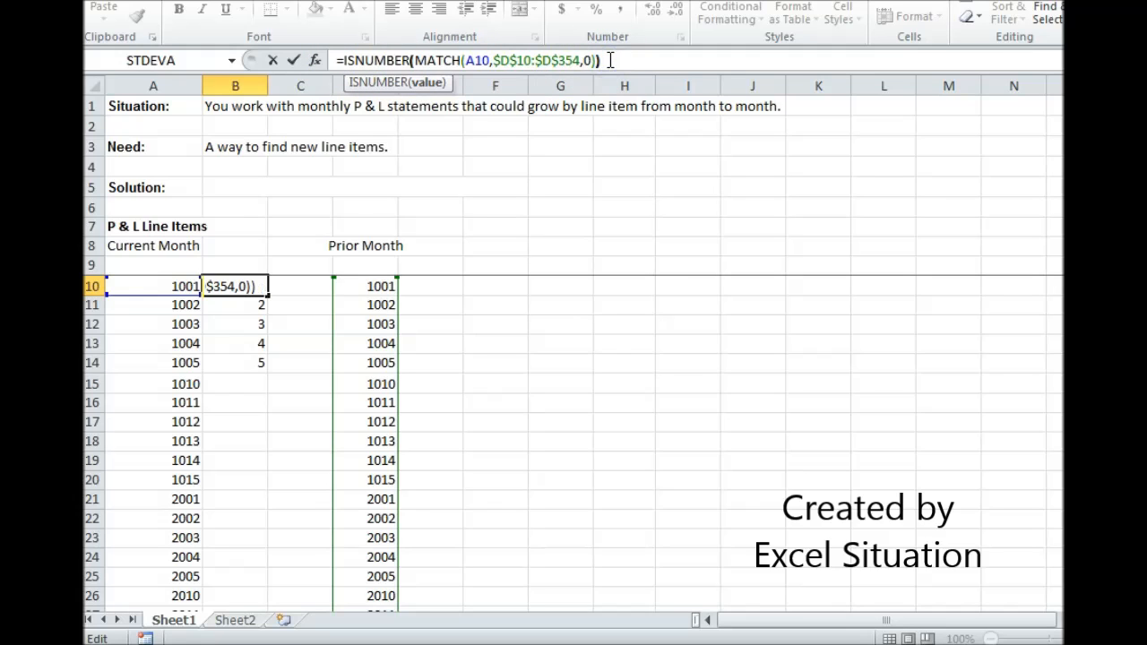
pyautogui.press('Return')
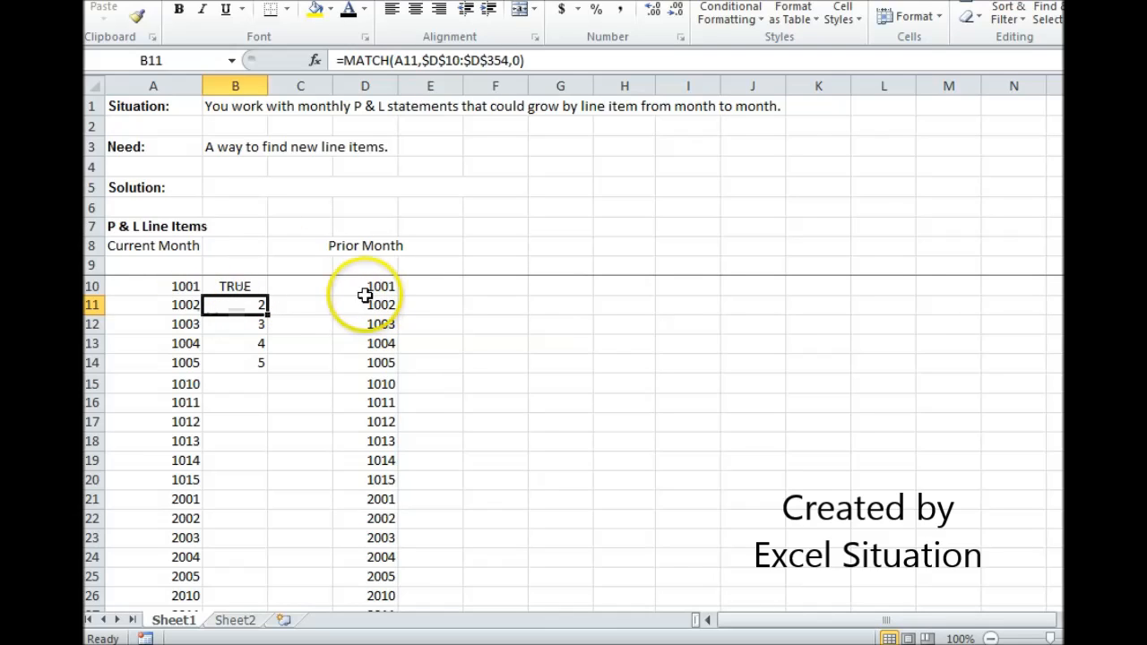
# Conditionally format B10 with Light Red Fill with Dark Red Text when equal to FALSE, and fill it down through B357
pyautogui.click(253, 285)
pyautogui.click(730, 19)
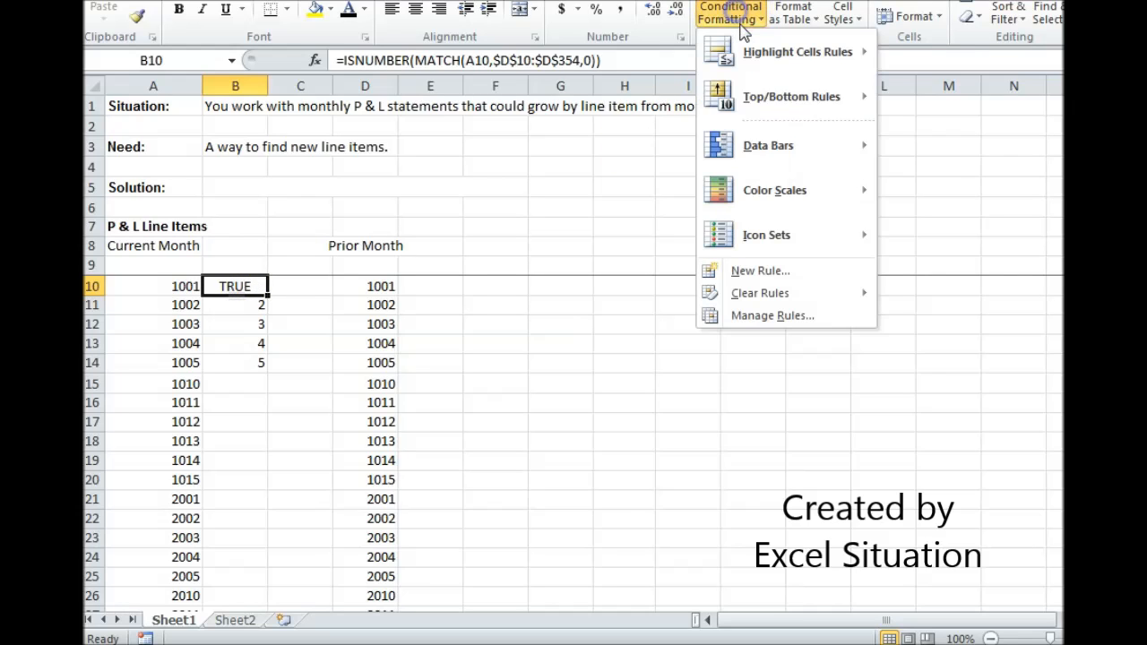
pyautogui.moveTo(775, 123)
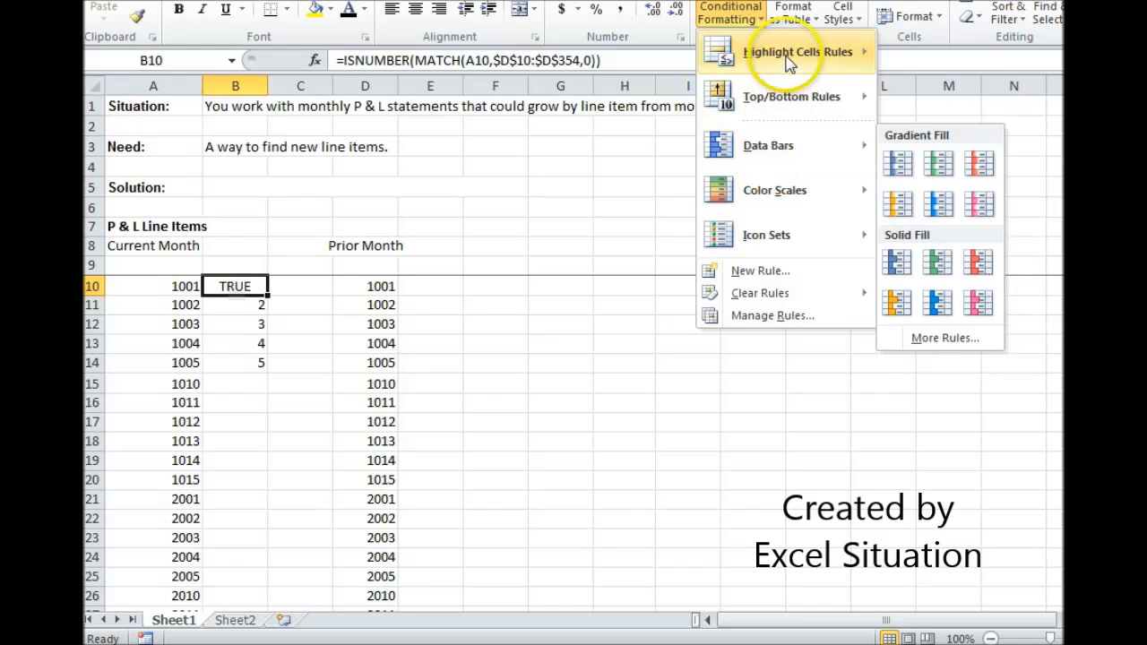
pyautogui.moveTo(806, 55)
pyautogui.click(945, 190)
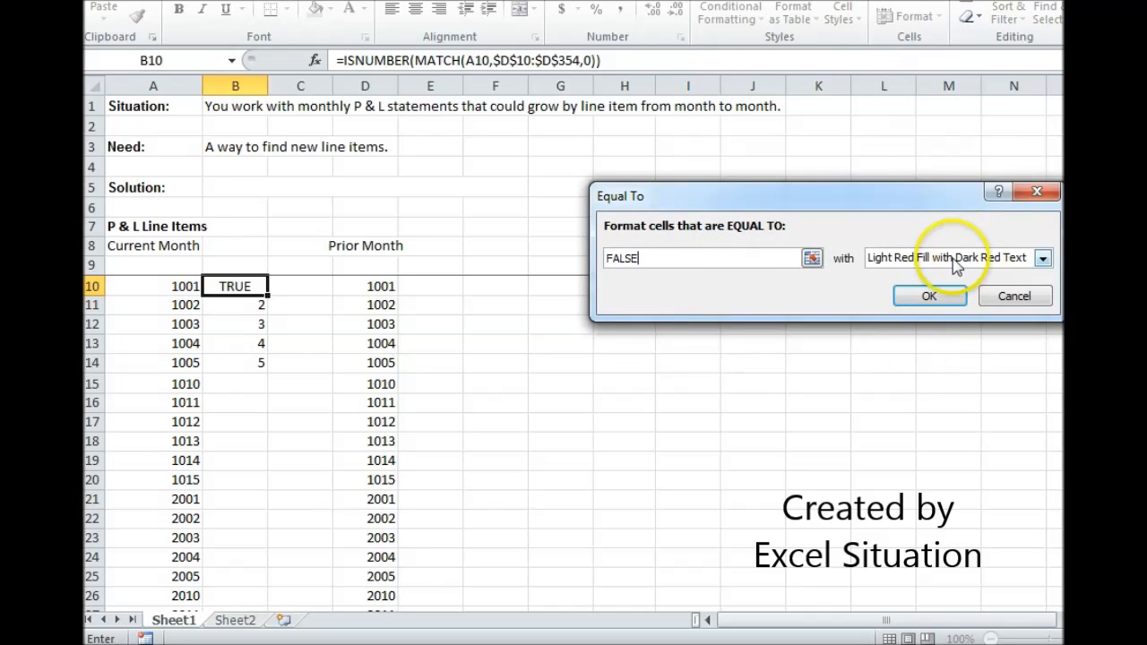
pyautogui.click(929, 296)
pyautogui.moveTo(269, 295); pyautogui.dragTo(229, 578)
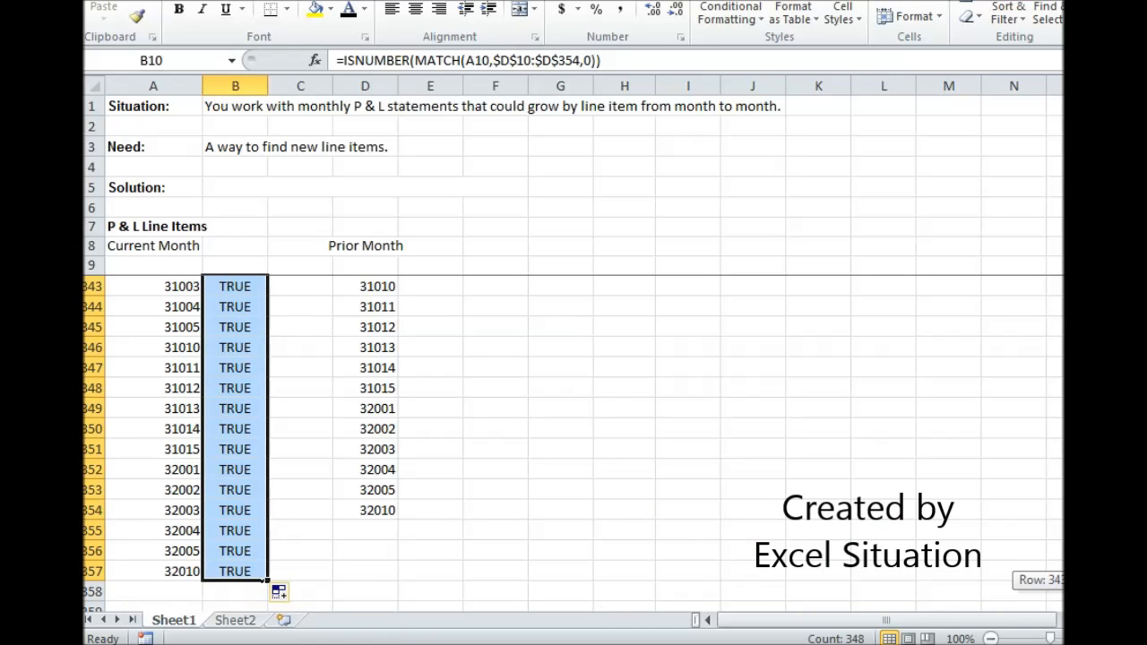
# Examine column B for highlighted FALSE results and compare those current-month line items with the prior-month list
pyautogui.moveTo(1072, 580); pyautogui.dragTo(1072, 577)
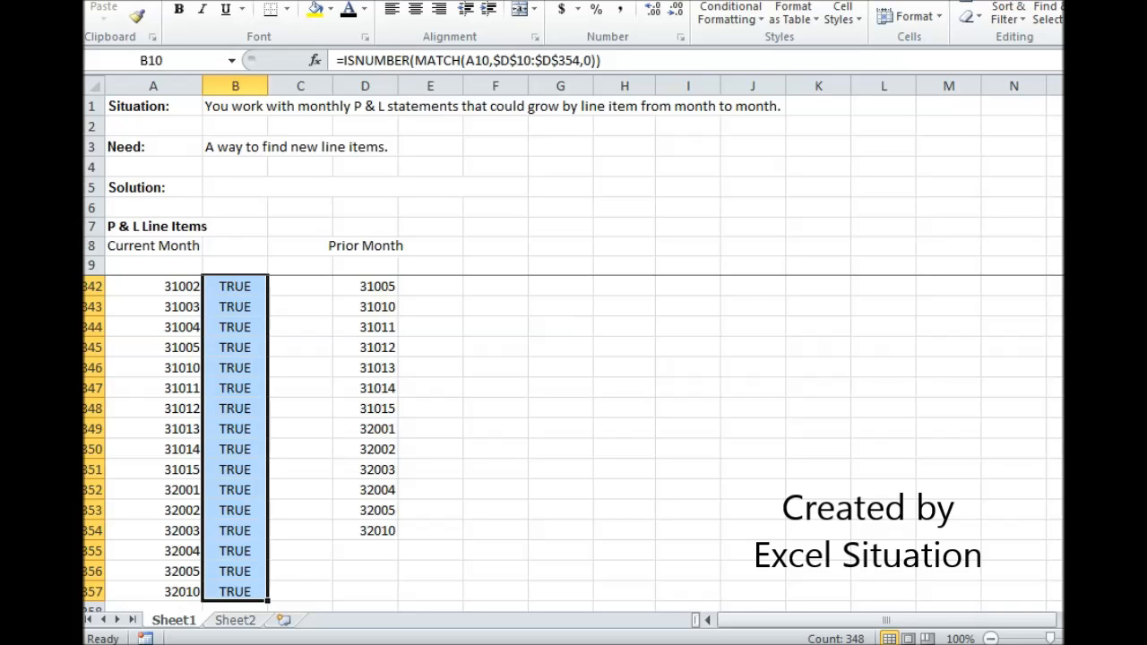
pyautogui.moveTo(1072, 578); pyautogui.dragTo(1072, 577)
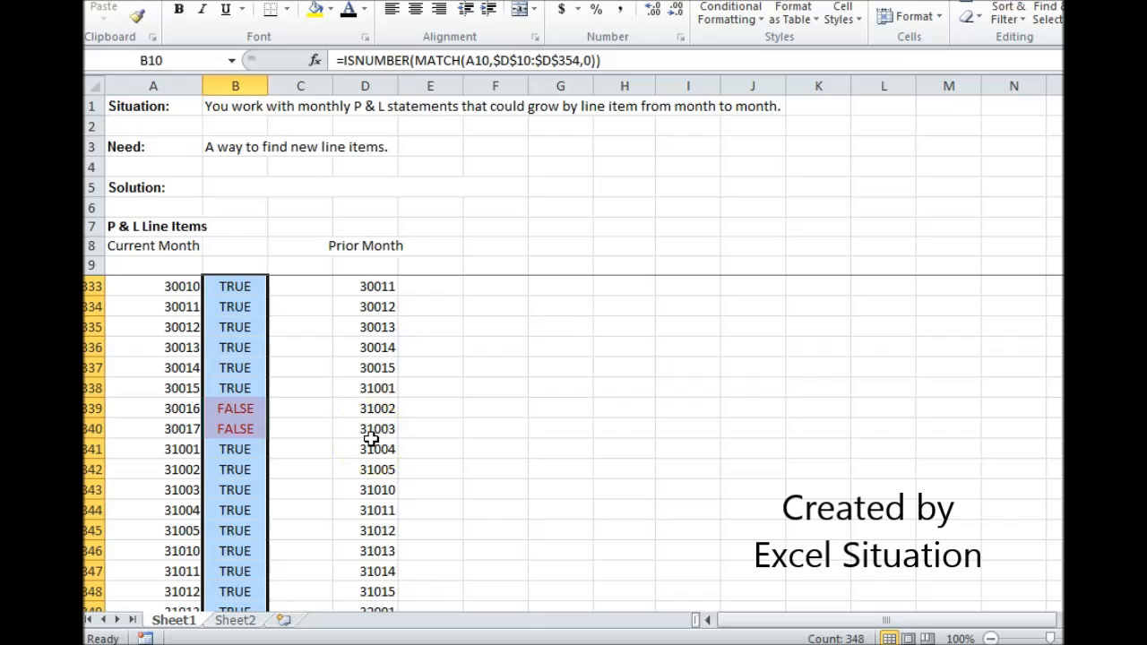
pyautogui.scroll(-1, 370, 439)
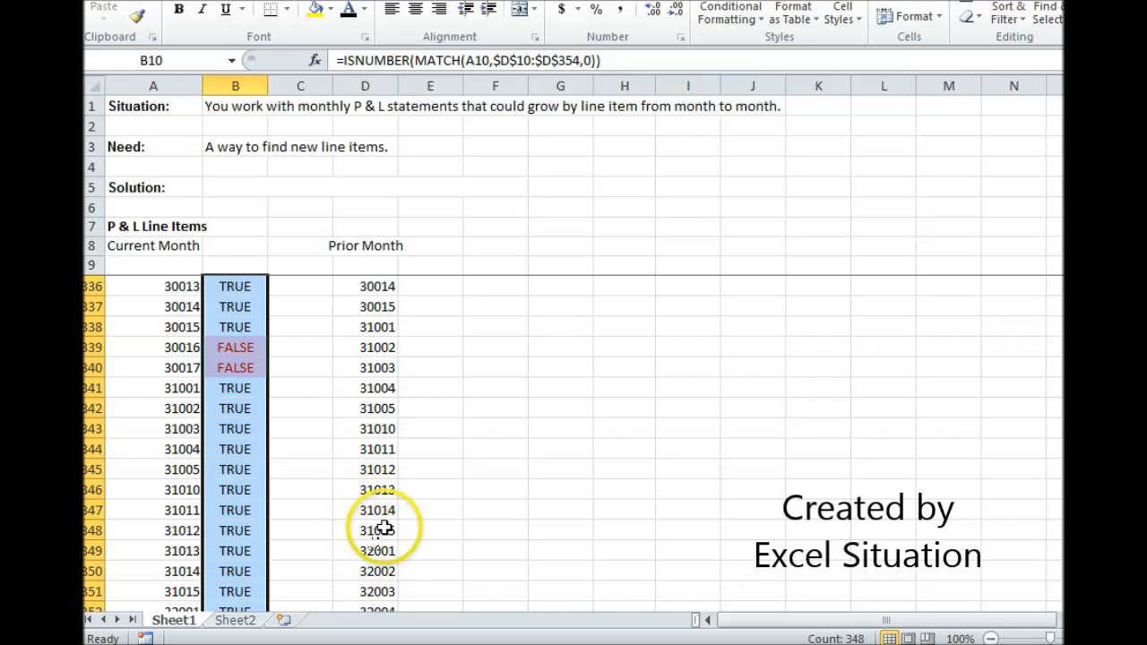
pyautogui.moveTo(1075, 568); pyautogui.dragTo(1075, 202)
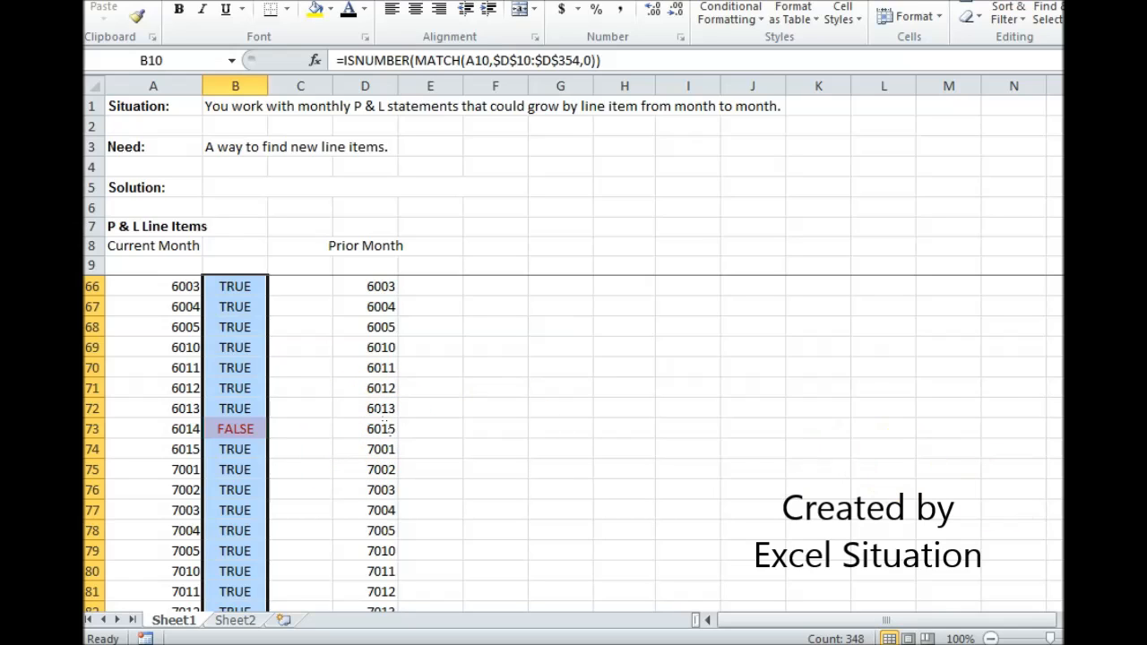
pyautogui.moveTo(1072, 183); pyautogui.dragTo(1072, 151)
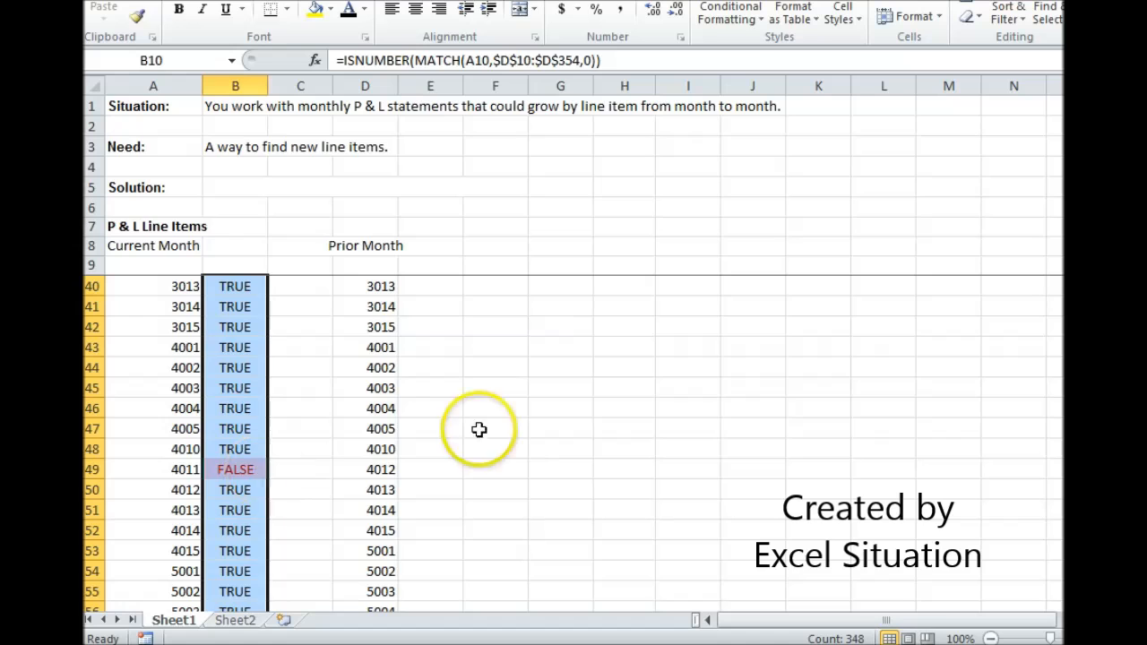
pyautogui.moveTo(1072, 151); pyautogui.dragTo(1072, 113)
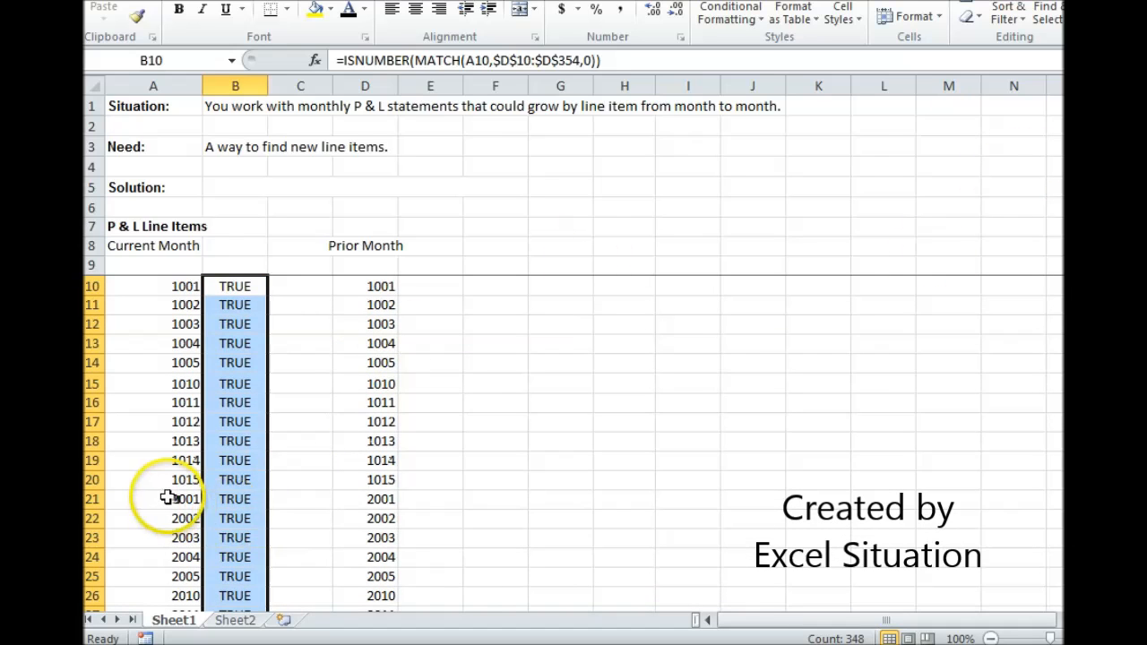
pyautogui.moveTo(1072, 113); pyautogui.dragTo(1073, 524)
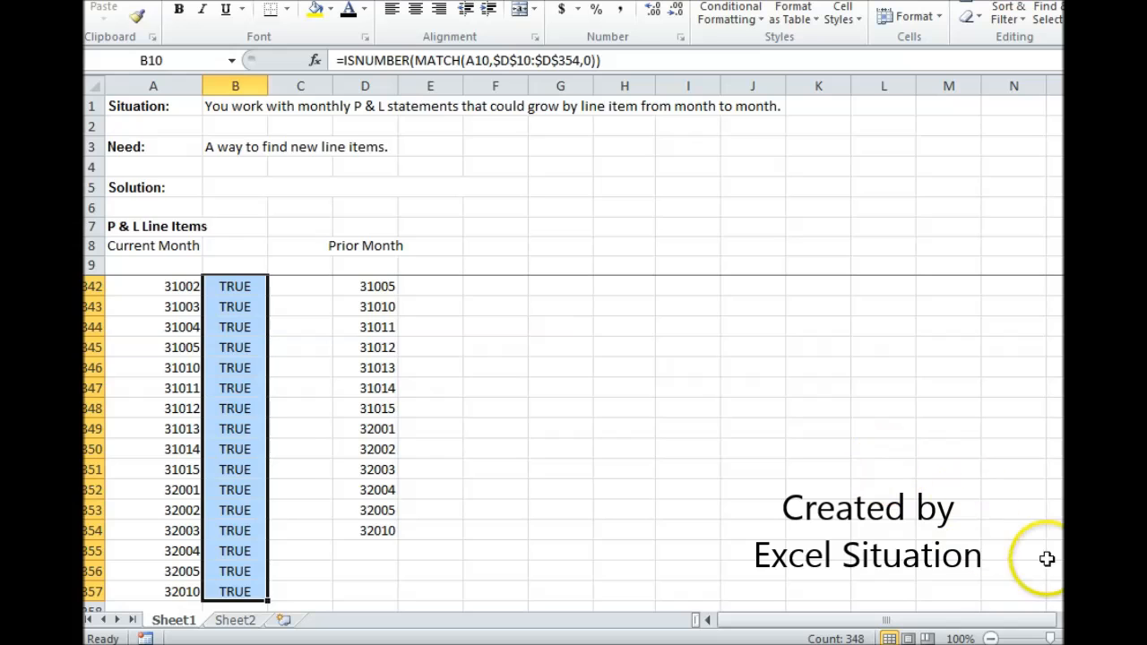
# Enter =MATCH(D10,$A$10:$A$357,0) in E10 to look up the first prior-month line item in the current-month list
pyautogui.moveTo(1071, 582); pyautogui.dragTo(1071, 107)
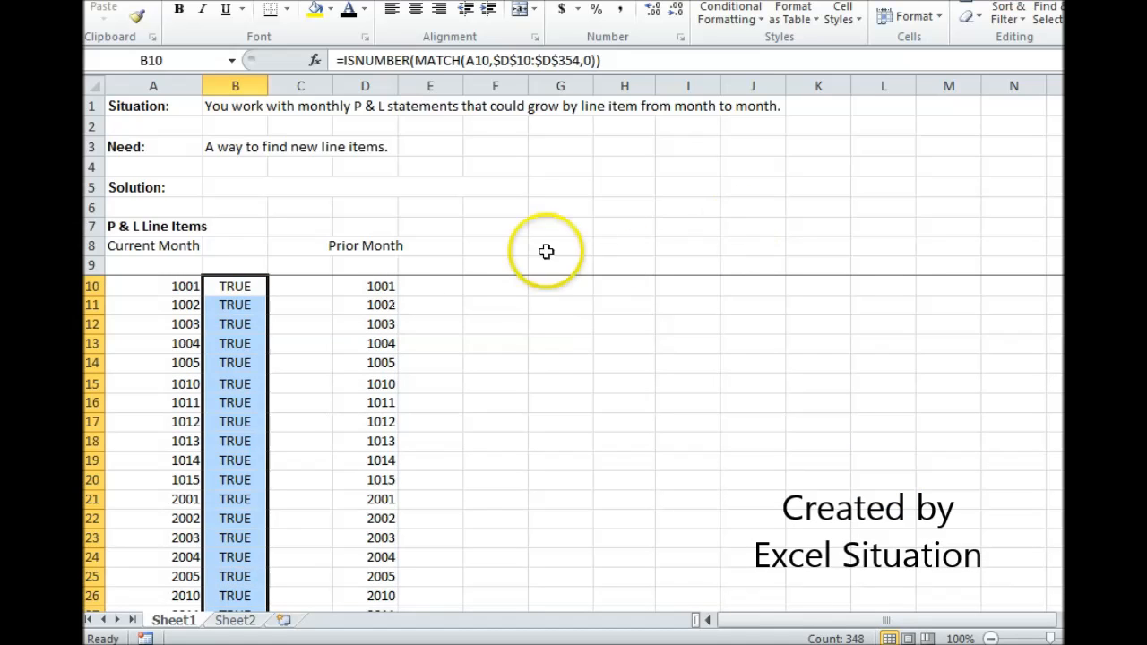
pyautogui.click(439, 285)
pyautogui.write('=')
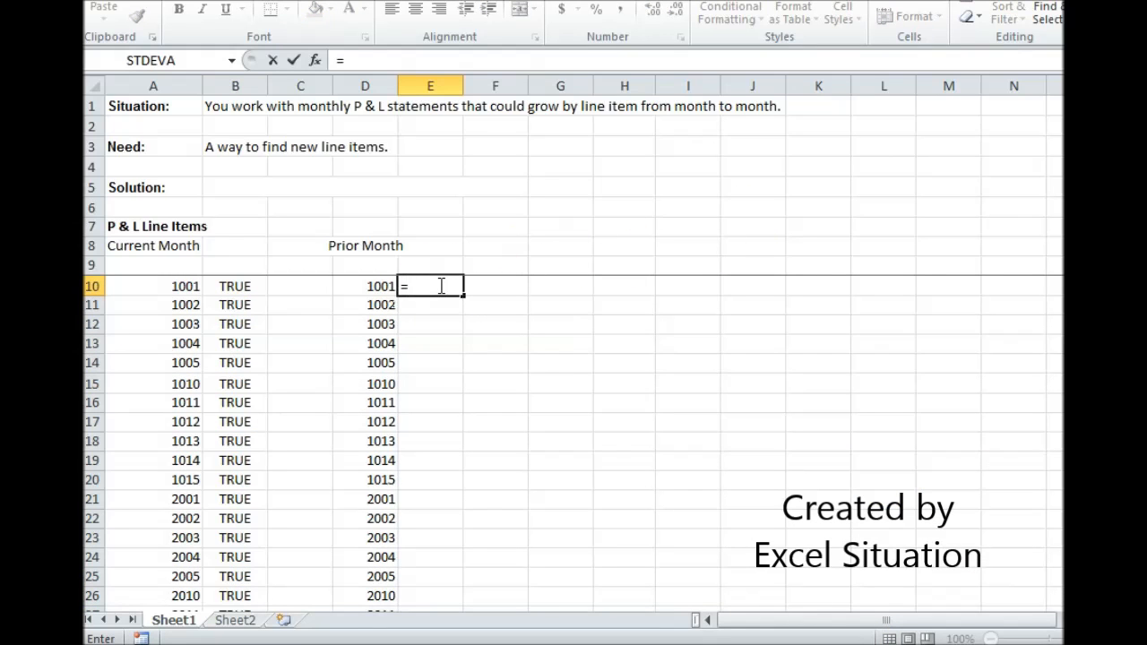
pyautogui.write('MATCH')
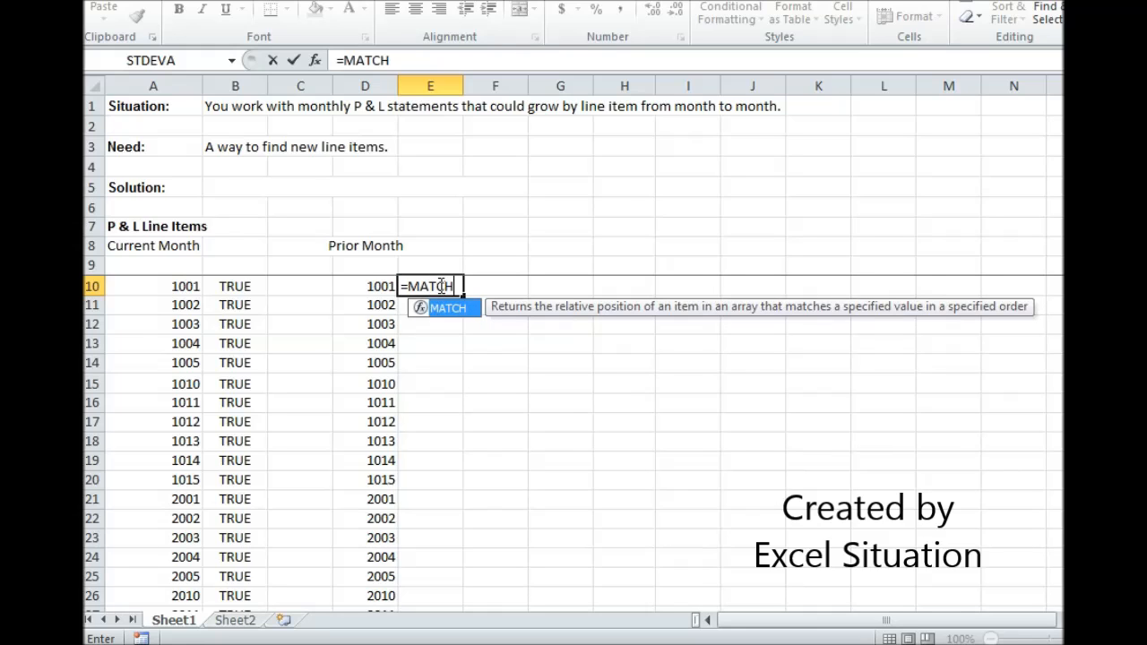
pyautogui.write('(')
pyautogui.click(379, 286)
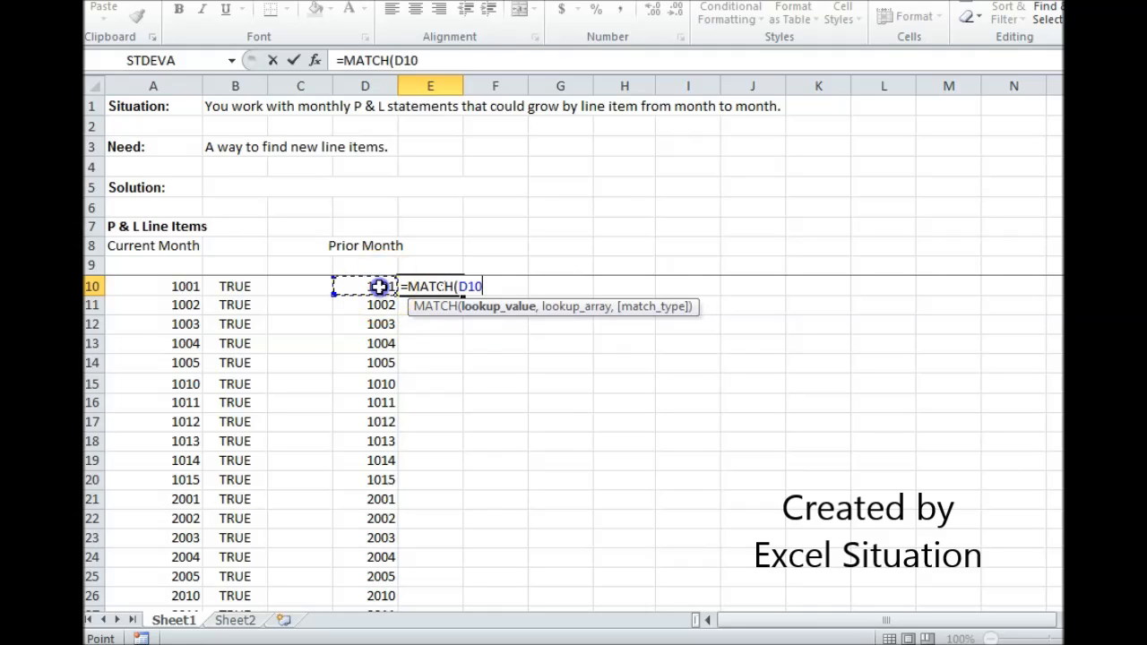
pyautogui.write(',')
pyautogui.moveTo(173, 286); pyautogui.dragTo(184, 591)
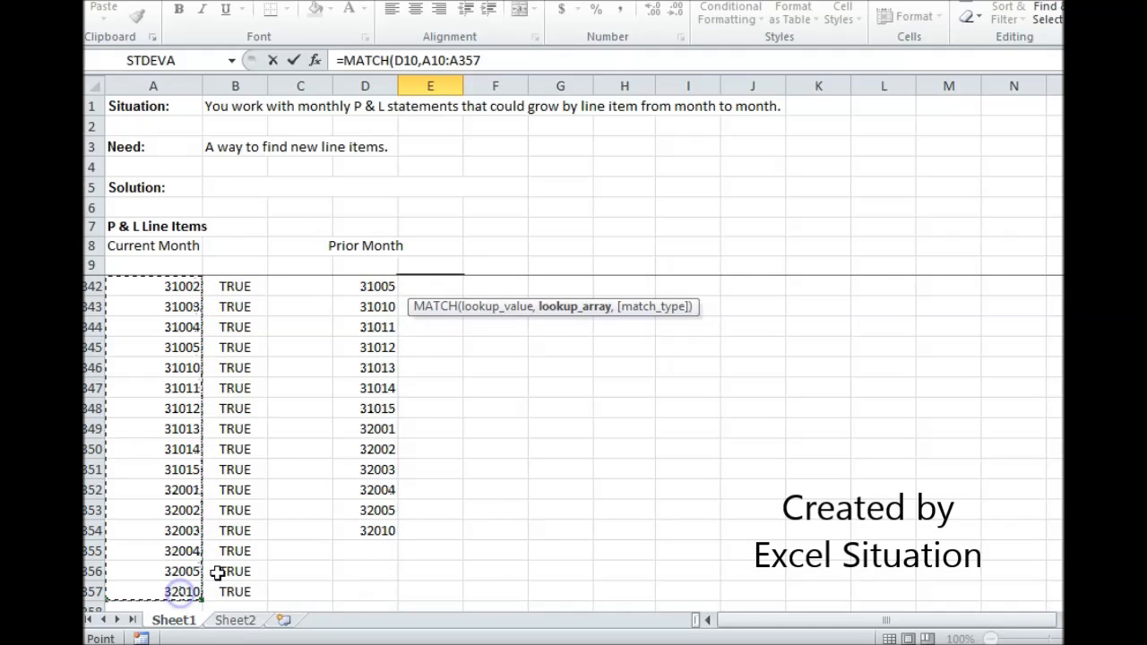
pyautogui.moveTo(431, 59); pyautogui.dragTo(466, 56)
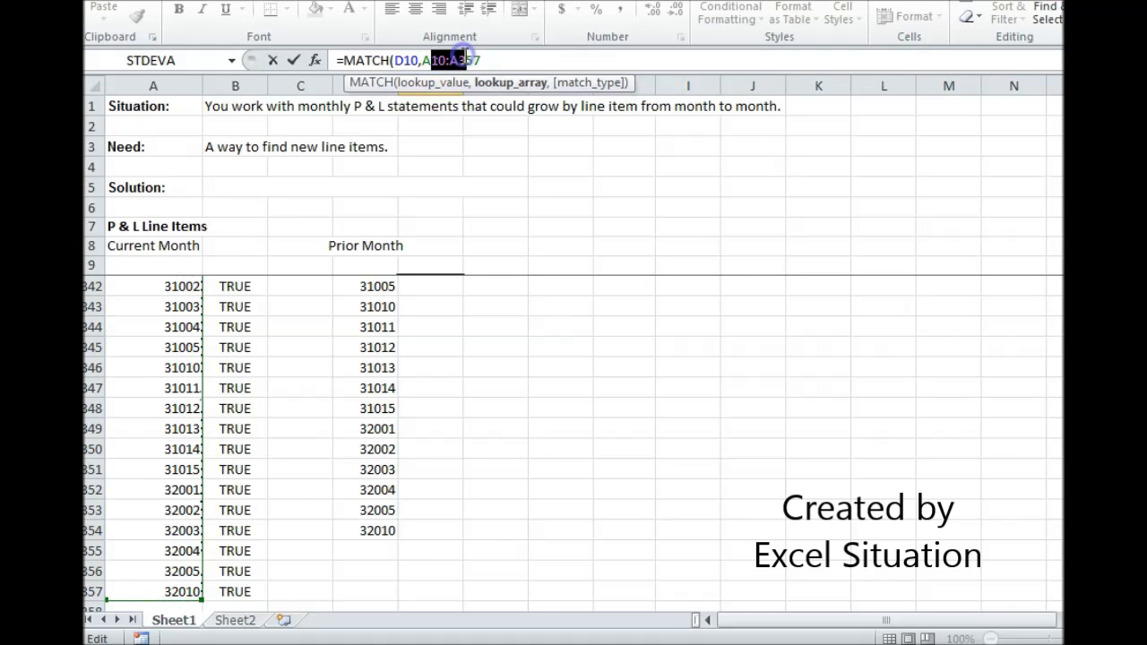
pyautogui.click(514, 60)
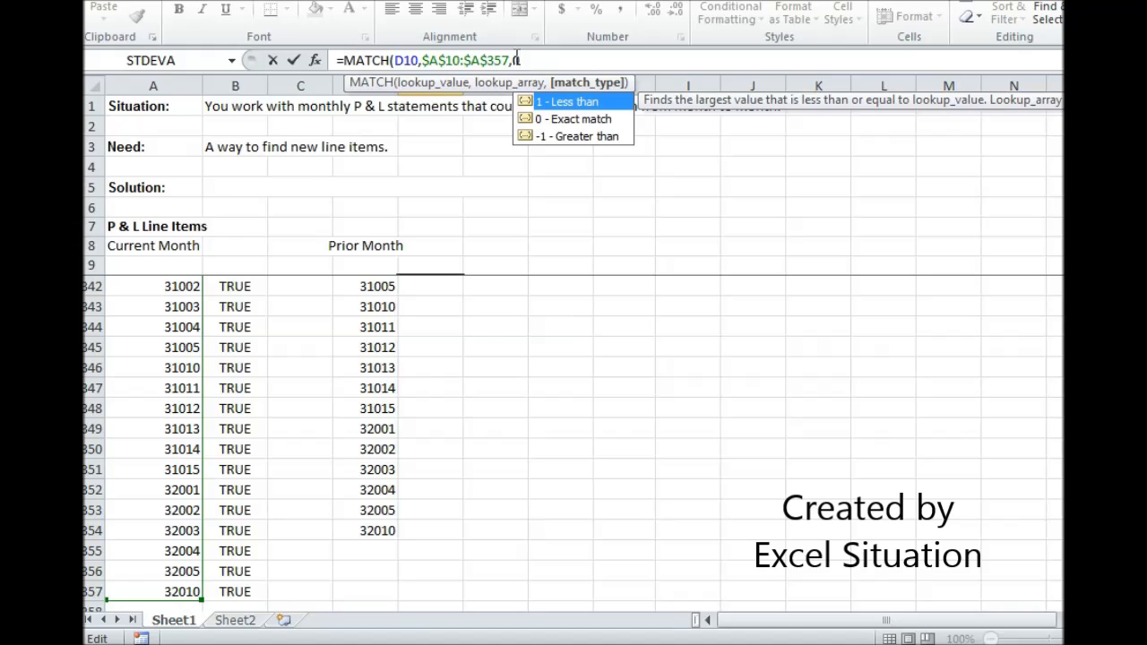
pyautogui.press('Return')
# Wrap the formula in E10 in ISNUMBER so it reads =ISNUMBER(MATCH(D10,$A$10:$A$357,0))
pyautogui.click(409, 283)
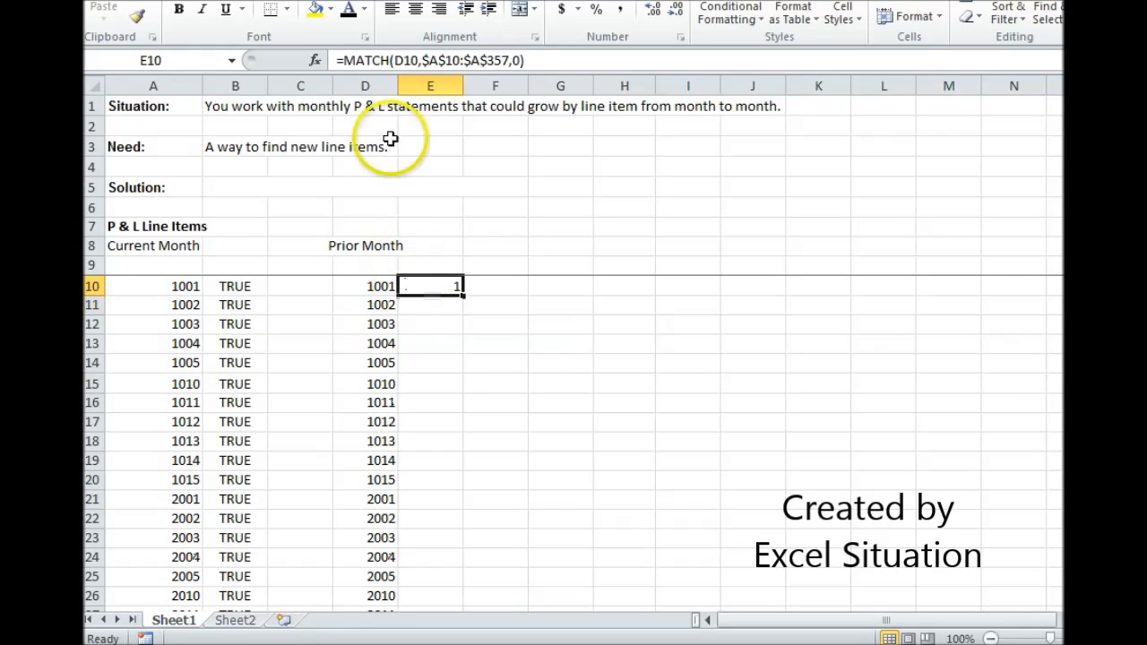
pyautogui.click(342, 60)
pyautogui.write('ISN')
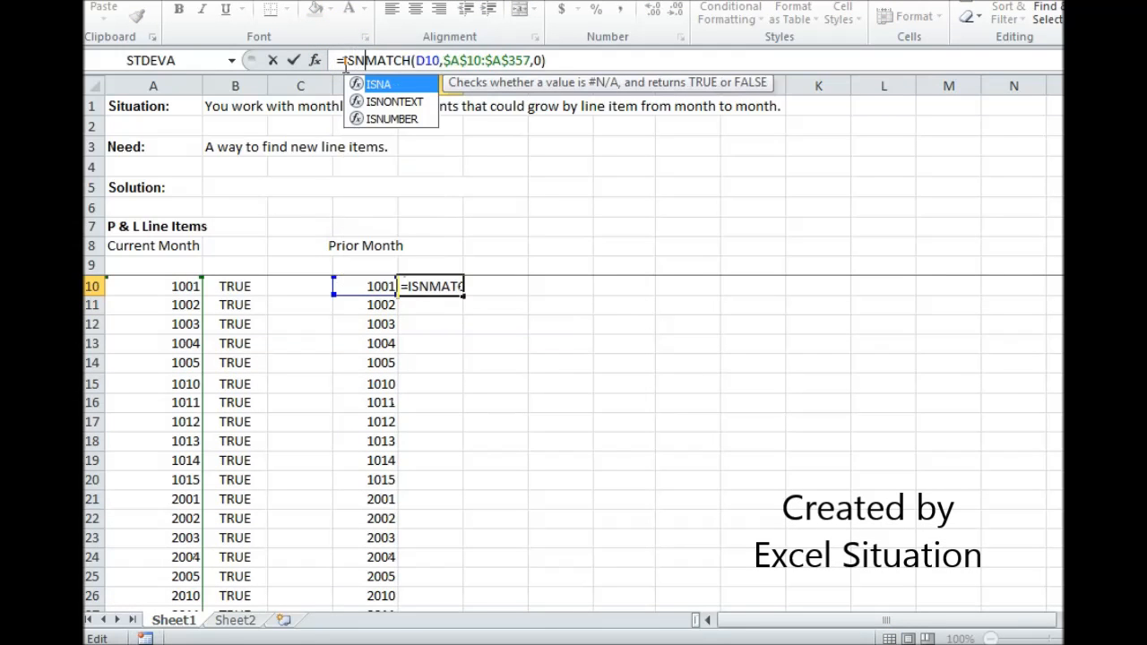
pyautogui.write('UMBER(')
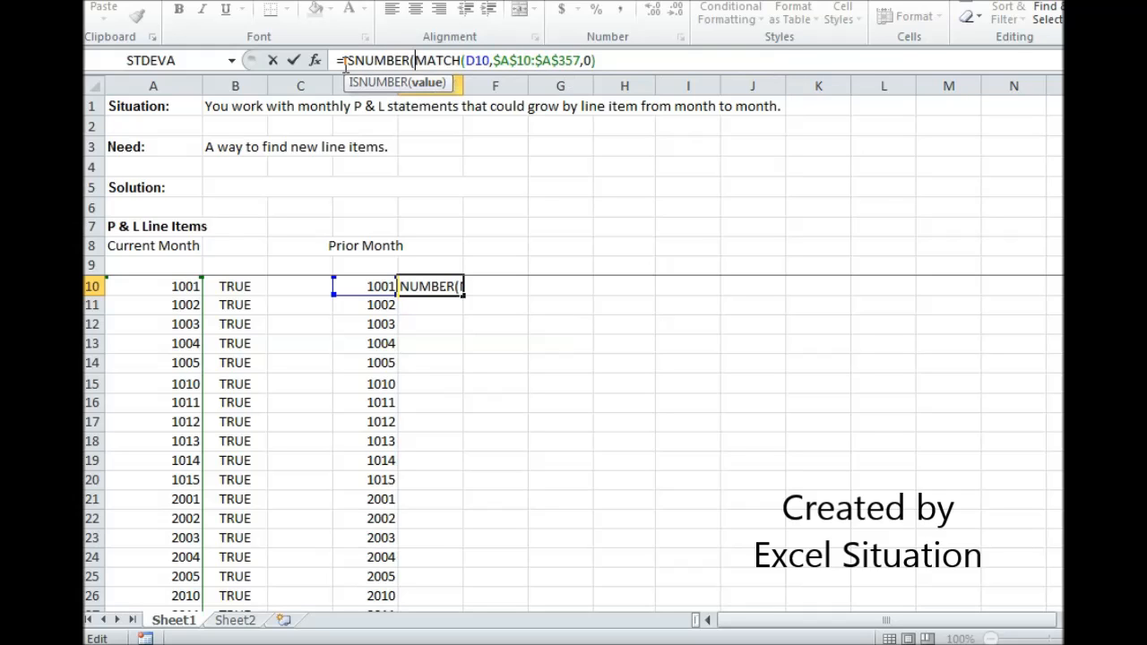
pyautogui.click(612, 60)
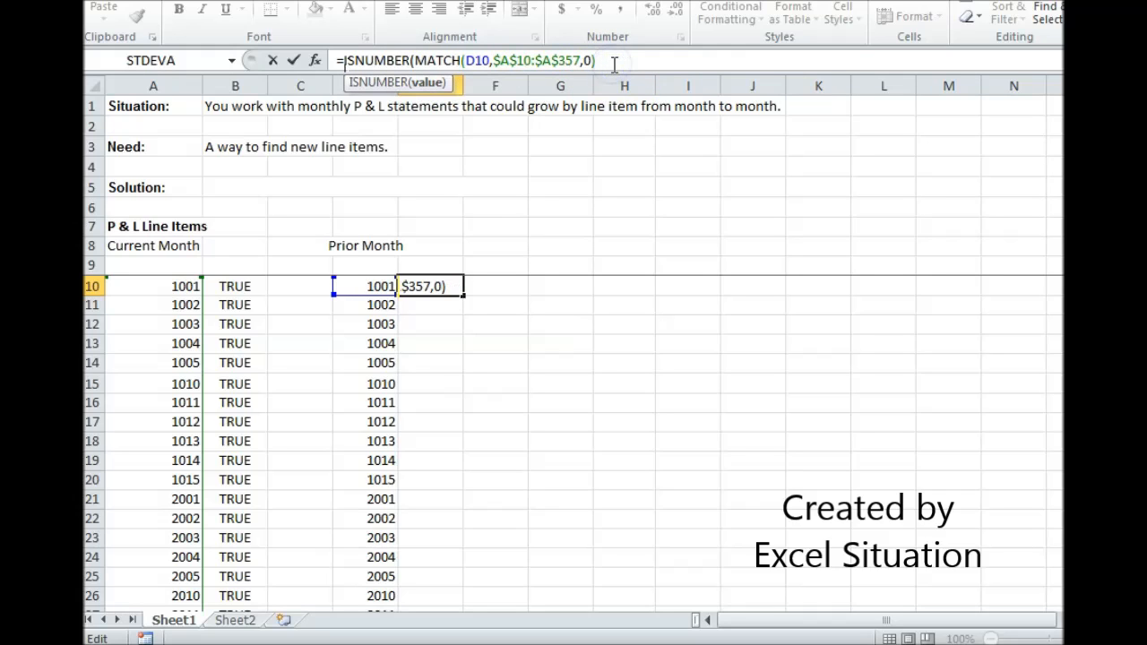
pyautogui.press('Return')
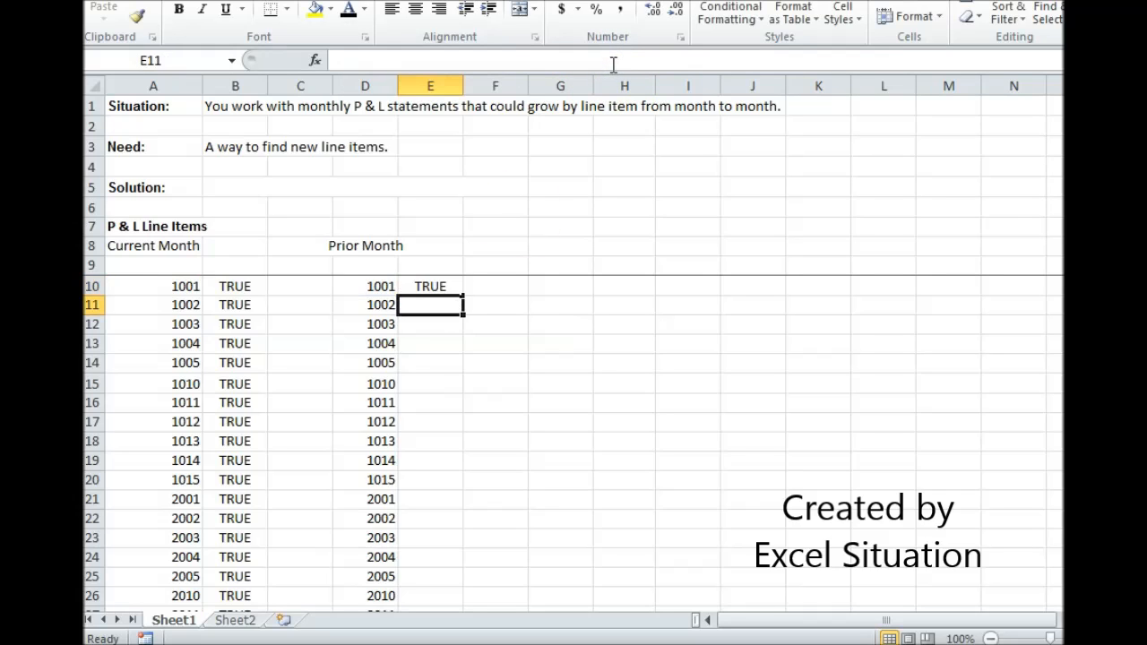
# Conditionally format E10 with Light Red Fill with Dark Red Text when equal to FALSE, and fill it down through E354
pyautogui.click(433, 286)
pyautogui.click(731, 26)
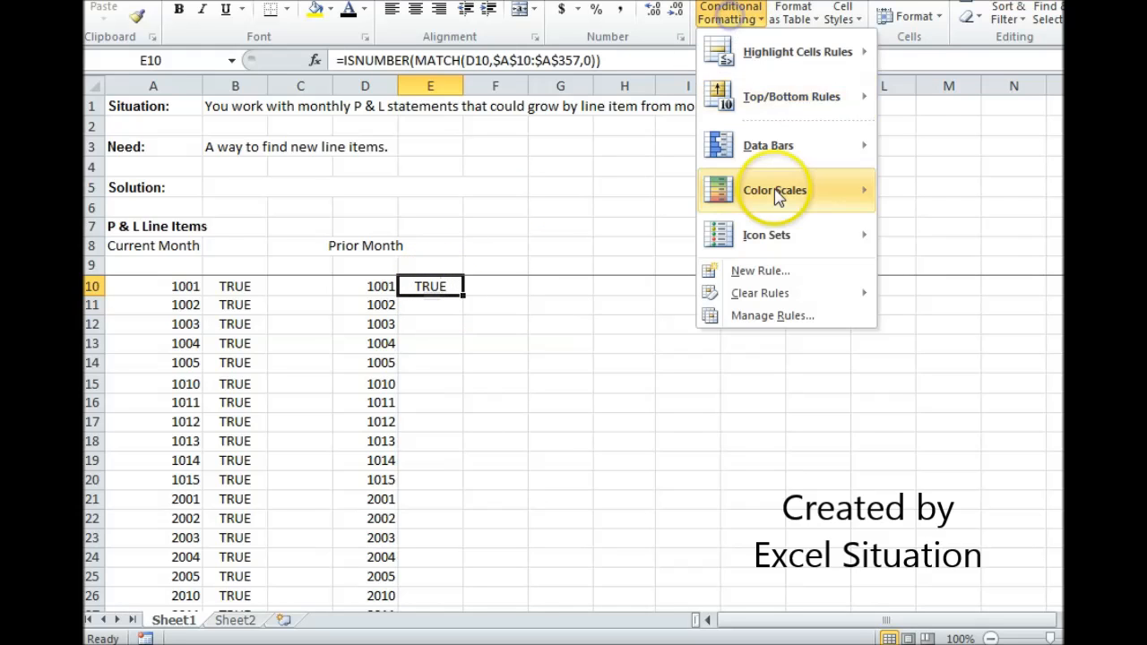
pyautogui.moveTo(781, 56)
pyautogui.click(950, 189)
pyautogui.write('FALSE')
pyautogui.press('Return')
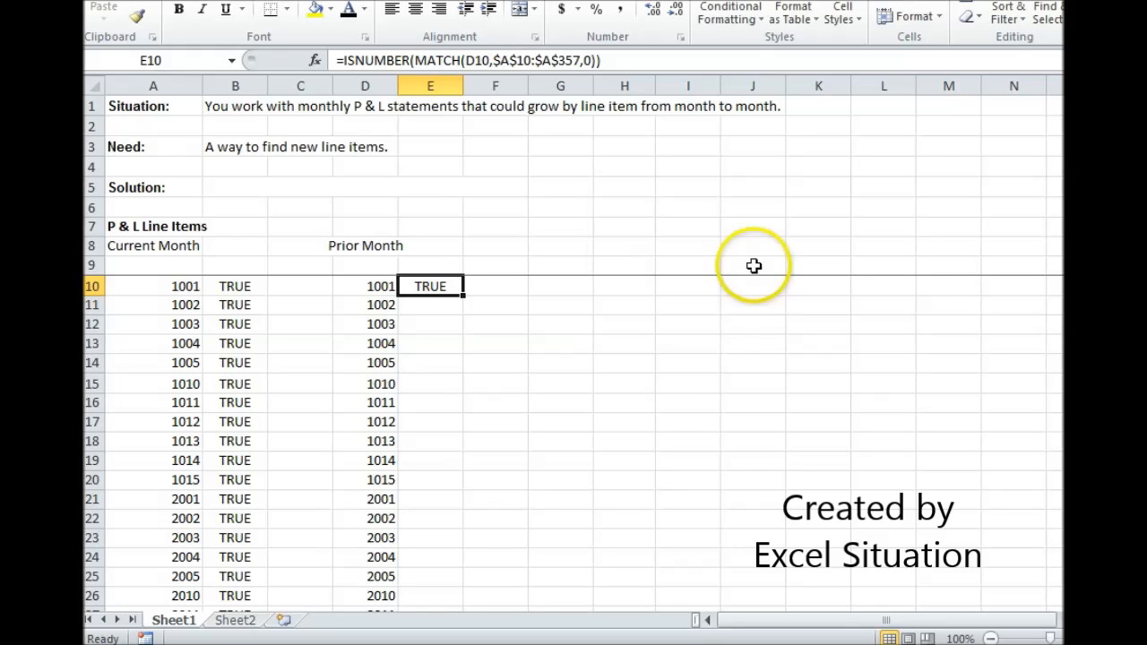
pyautogui.moveTo(464, 296); pyautogui.dragTo(430, 627)
pyautogui.moveTo(457, 578); pyautogui.dragTo(457, 578)
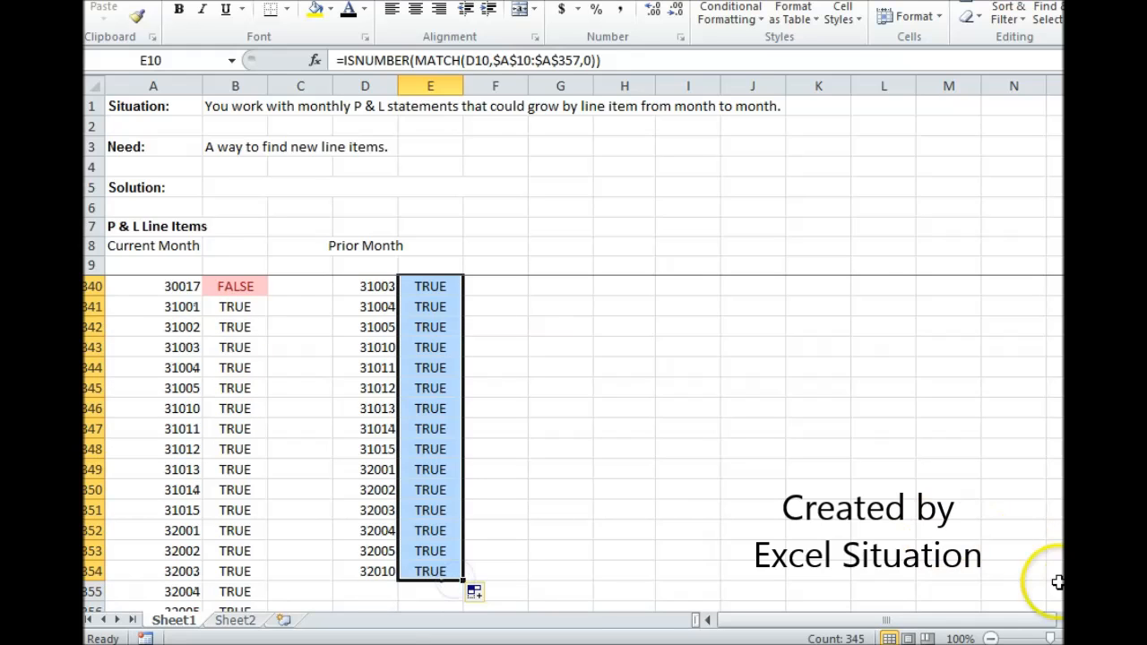
# Examine column E for highlighted FALSE results marking prior-month line items missing from the current-month list
pyautogui.moveTo(1071, 576); pyautogui.dragTo(1071, 359)
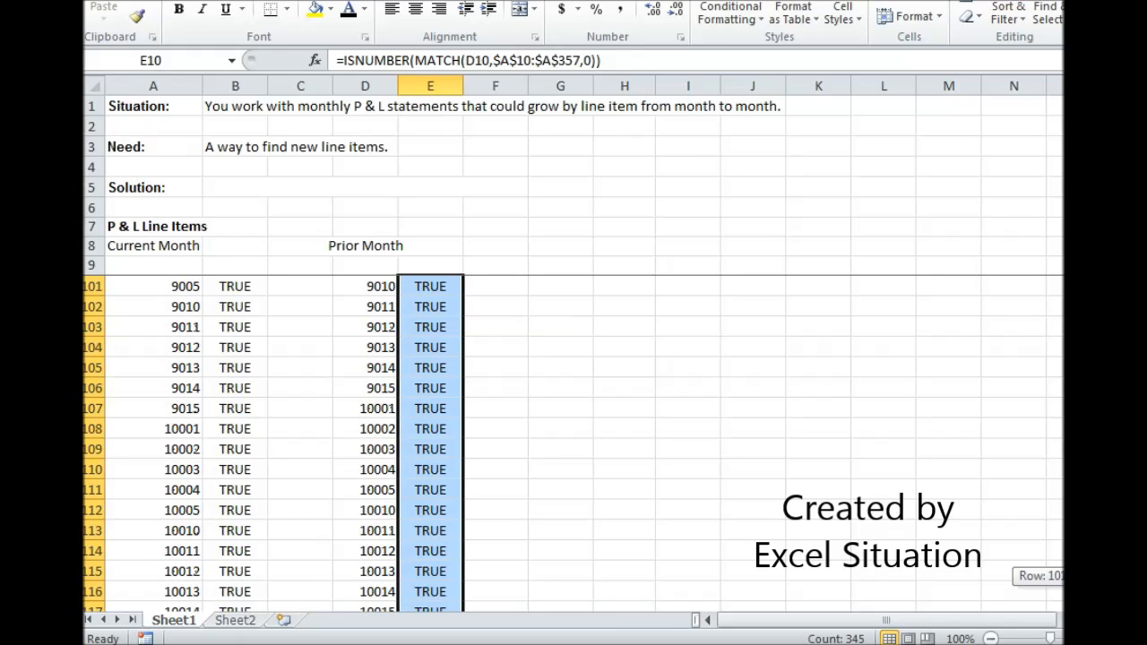
pyautogui.moveTo(1072, 359); pyautogui.dragTo(1071, 342)
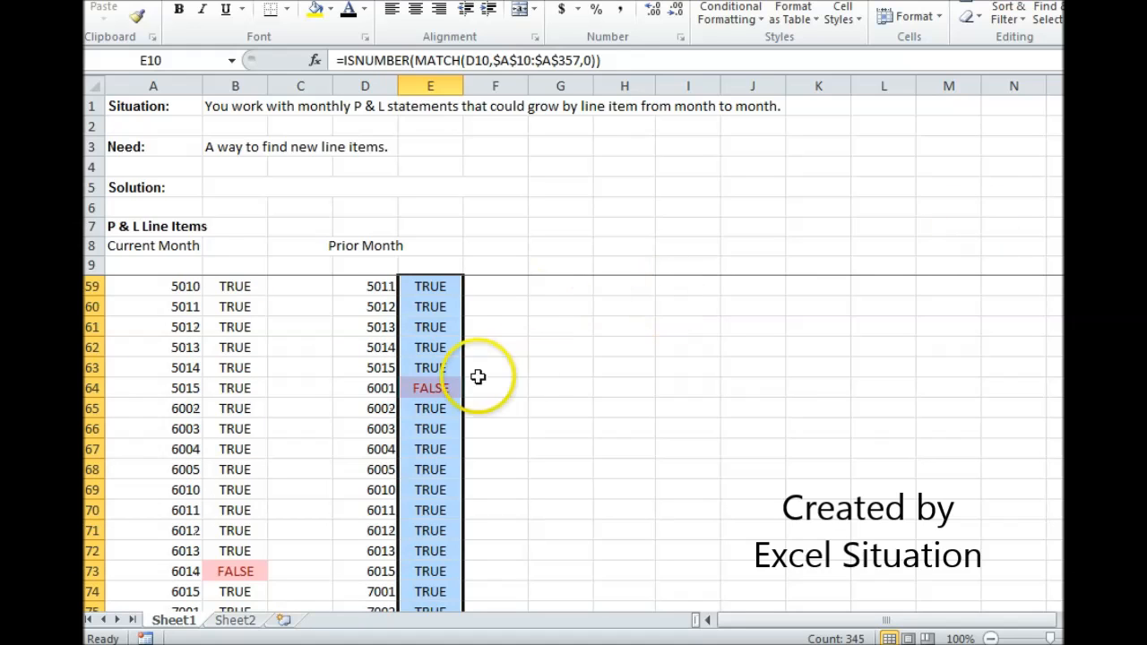
pyautogui.click(443, 386)
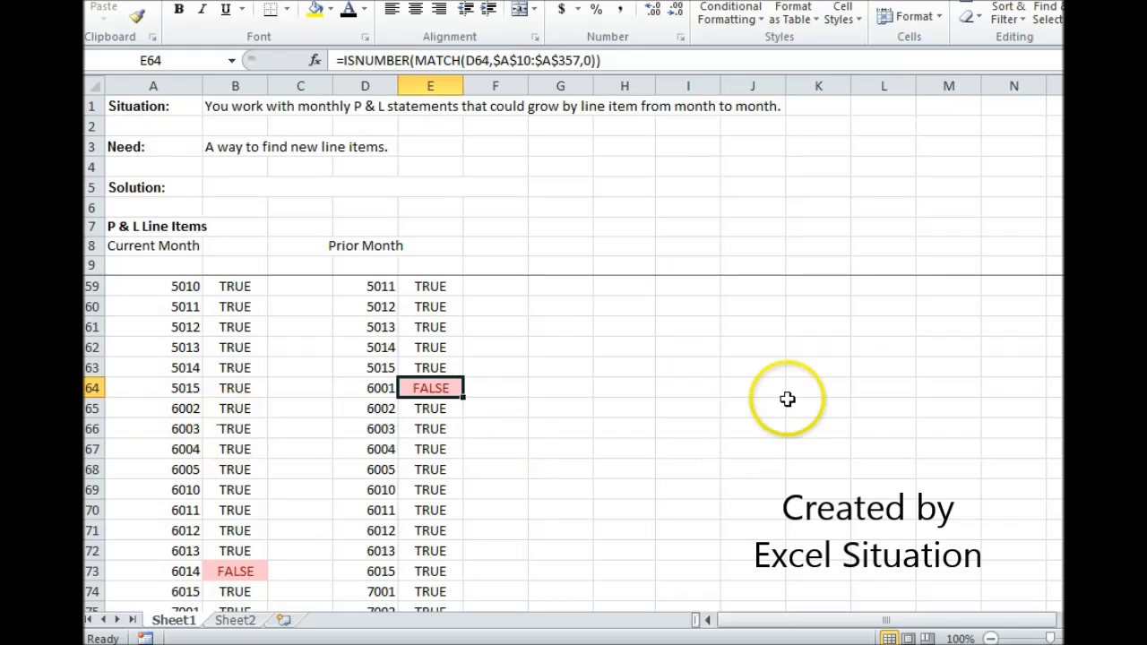
# Reveal the hidden solution formula text in B5 by giving it a dark font color
pyautogui.moveTo(1071, 184); pyautogui.dragTo(1071, 117)
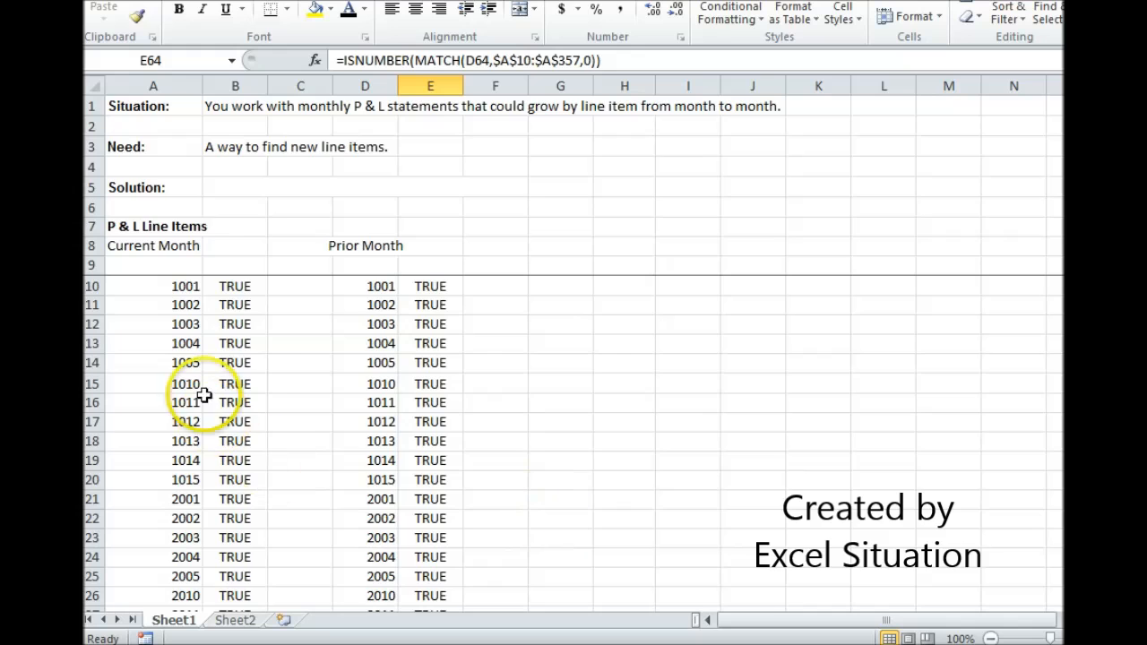
pyautogui.click(230, 187)
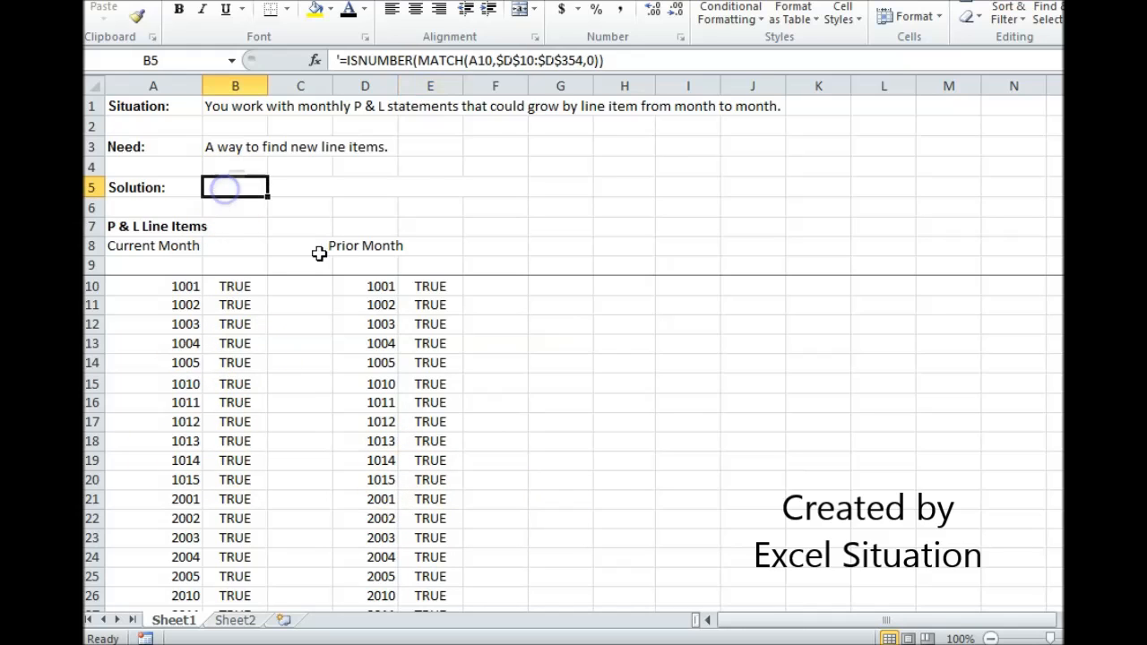
pyautogui.click(349, 11)
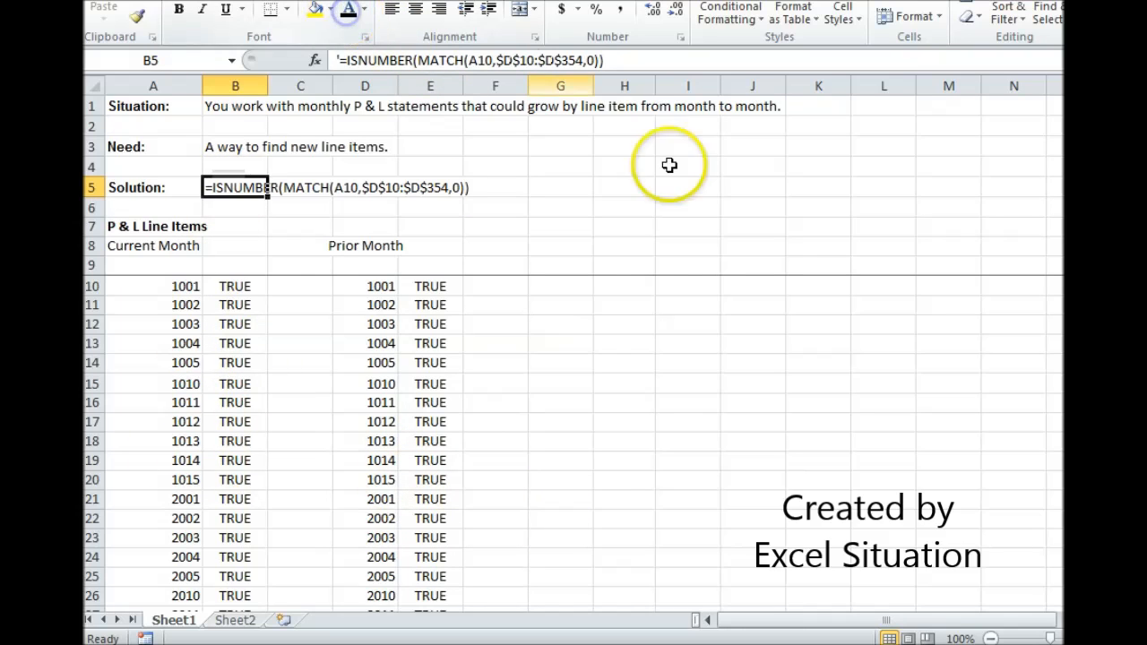
pyautogui.click(143, 188)
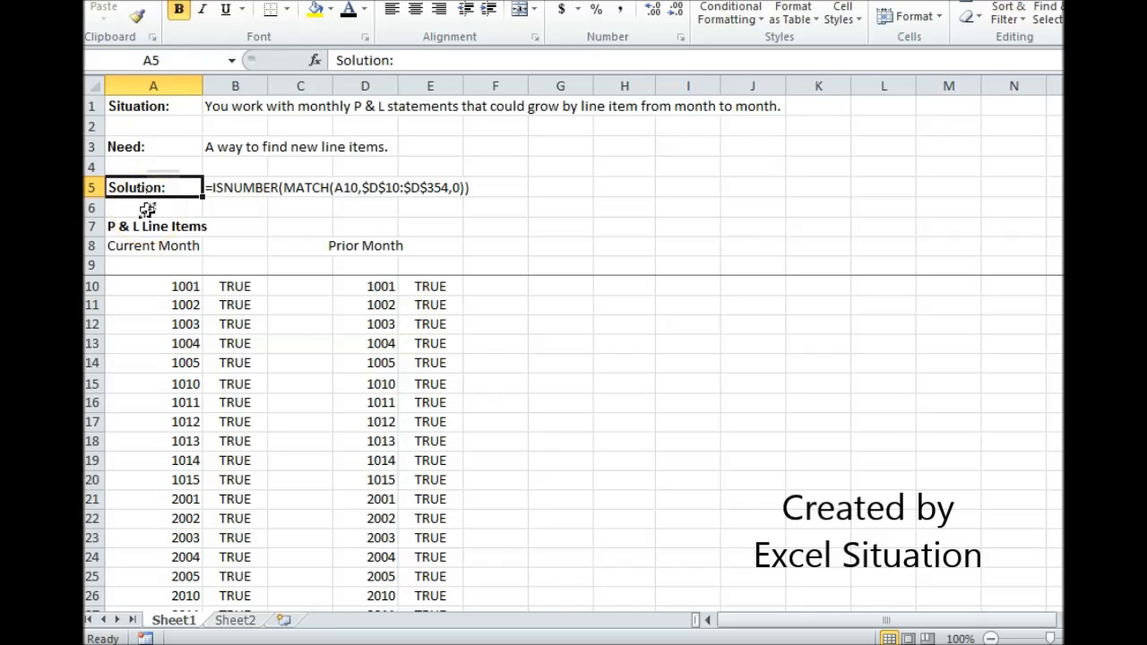
pyautogui.click(177, 145)
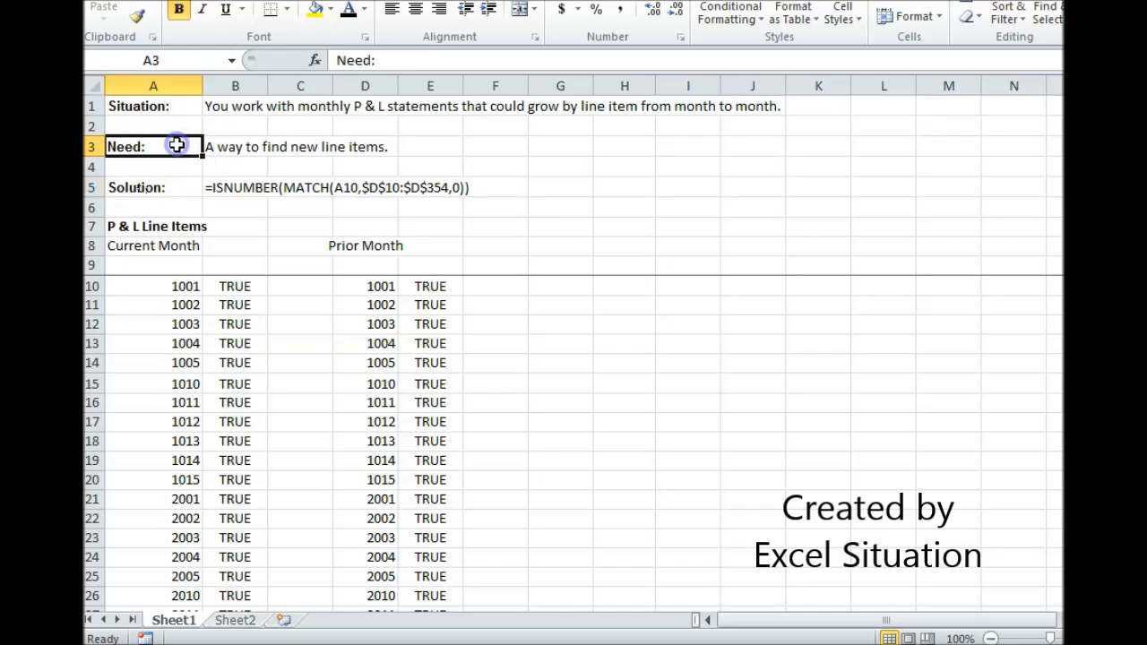